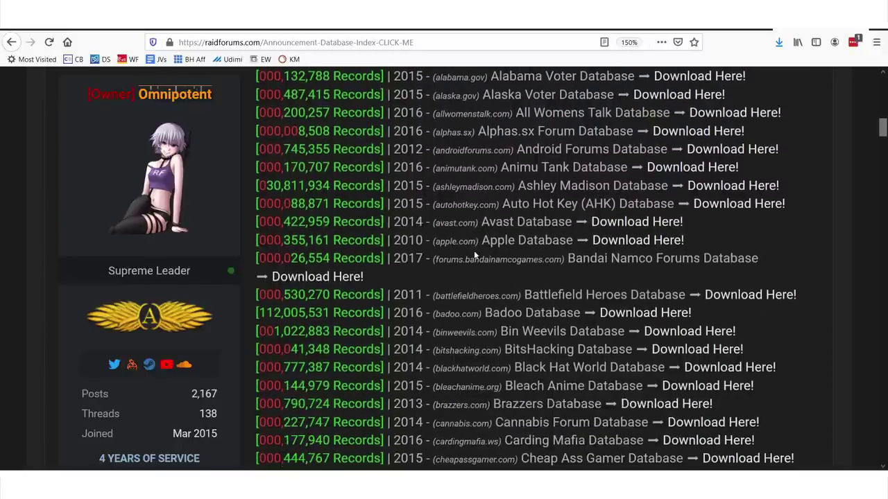
pyautogui.moveTo(476, 235); pyautogui.dragTo(559, 251)
pyautogui.scroll(-5, 581, 306)
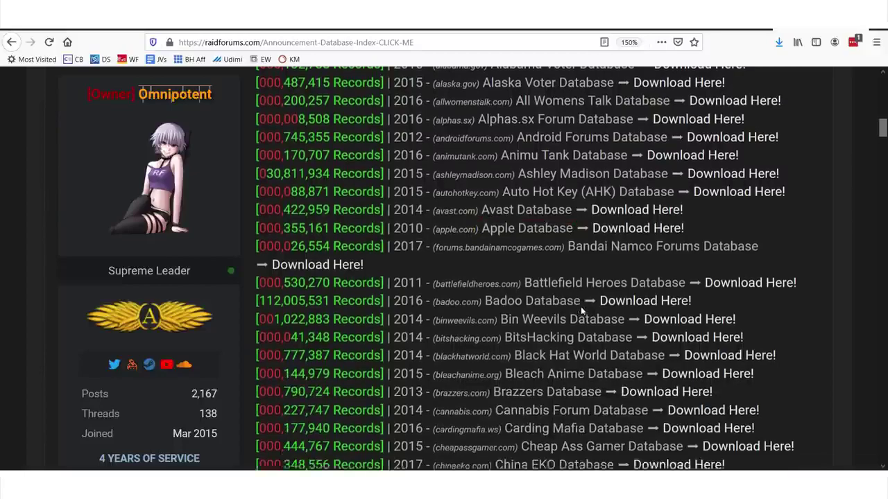
pyautogui.moveTo(489, 165); pyautogui.dragTo(666, 166)
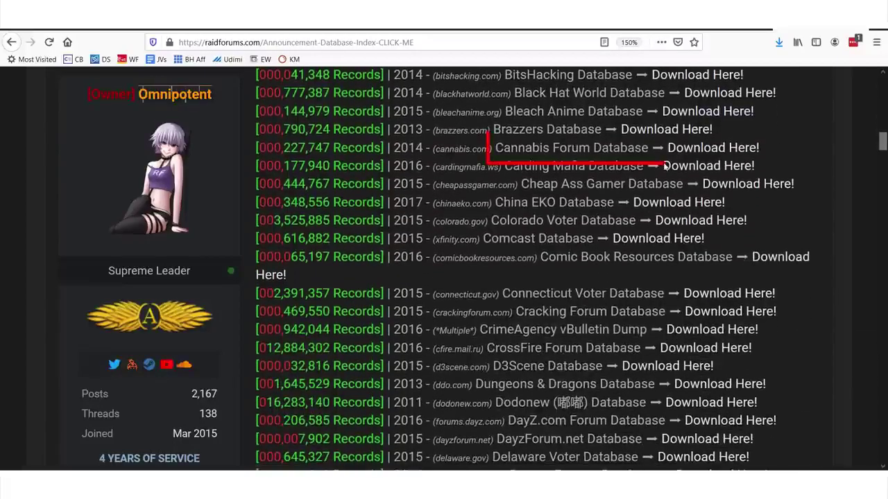
pyautogui.scroll(-5, 501, 295)
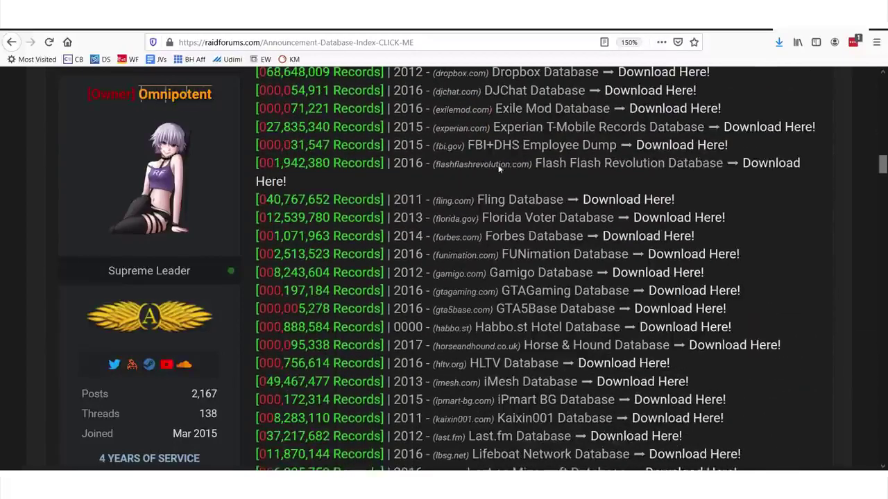
pyautogui.scroll(-3, 498, 169)
pyautogui.scroll(5, 525, 203)
pyautogui.moveTo(489, 209); pyautogui.dragTo(521, 257)
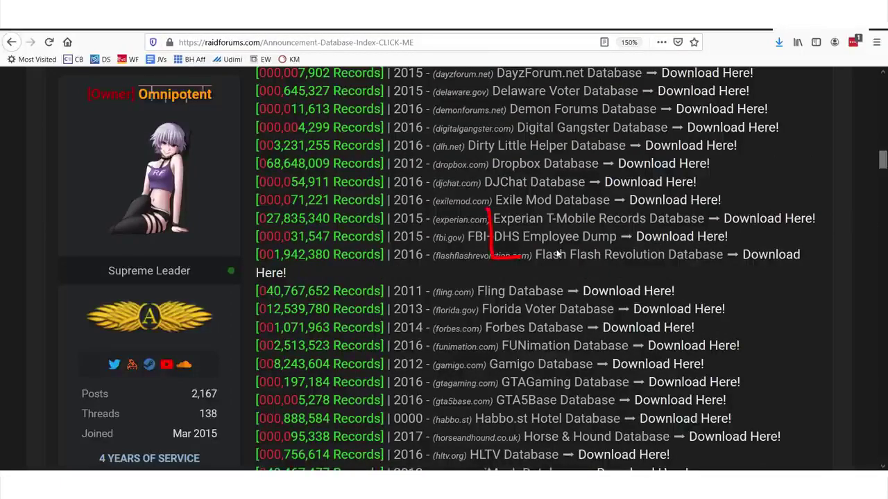
pyautogui.scroll(15, 495, 237)
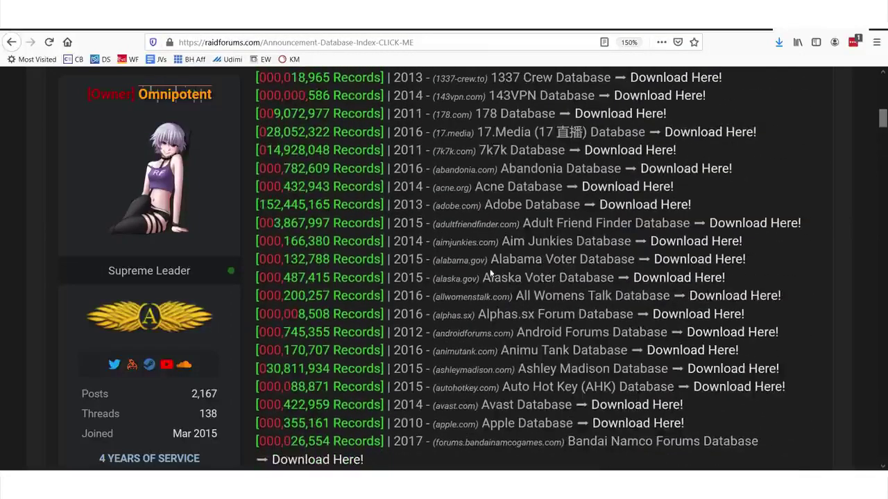
pyautogui.moveTo(477, 261)
pyautogui.mouseDown()
pyautogui.moveTo(479, 292)
pyautogui.moveTo(628, 288)
pyautogui.moveTo(493, 265)
pyautogui.mouseUp()
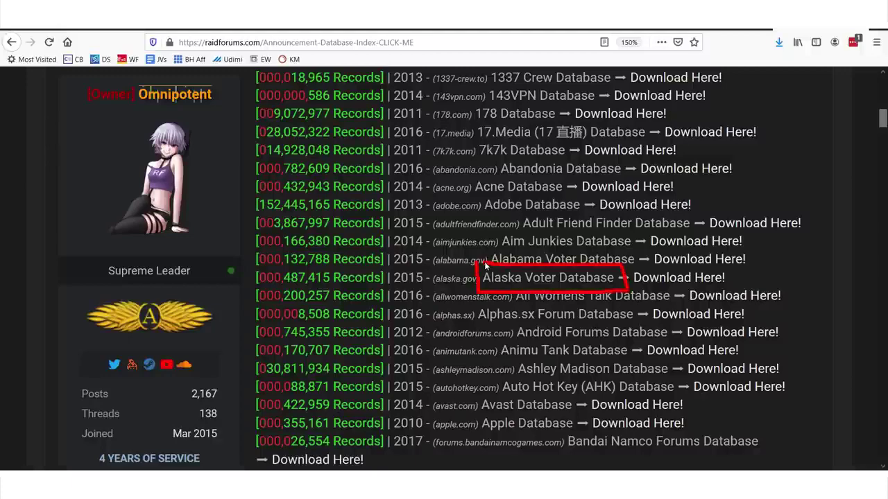
pyautogui.scroll(5, 486, 263)
pyautogui.scroll(-5, 486, 263)
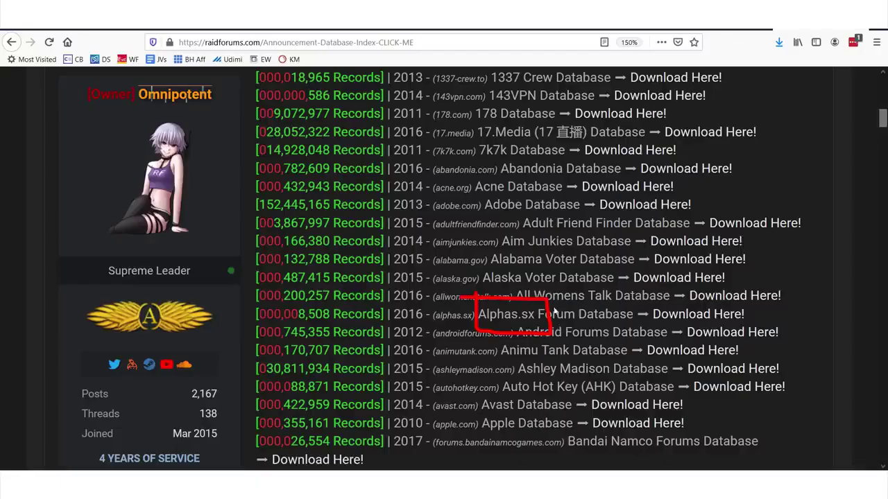
# - Open the Alphas.sx database leak thread on RaidForums and look through it
pyautogui.moveTo(512, 258)
pyautogui.mouseDown()
pyautogui.moveTo(645, 272)
pyautogui.moveTo(585, 330)
pyautogui.mouseUp()
pyautogui.press('Escape')
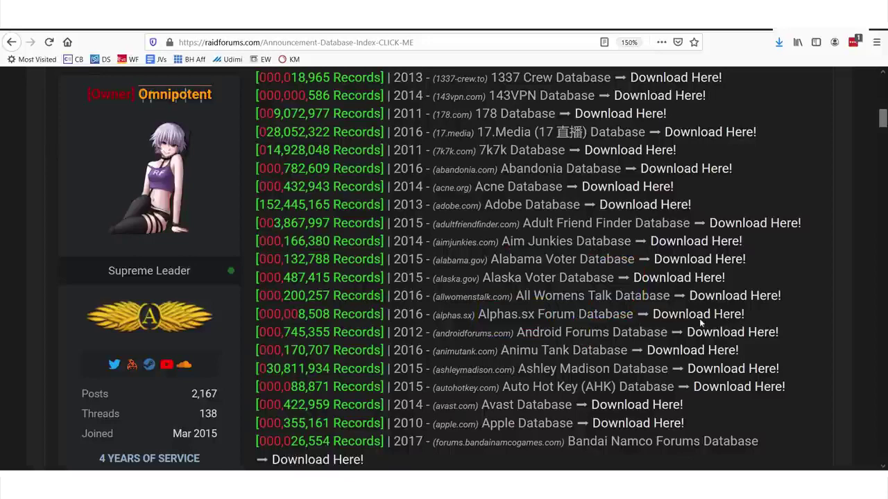
pyautogui.moveTo(751, 305)
pyautogui.mouseDown()
pyautogui.moveTo(663, 332)
pyautogui.moveTo(736, 320)
pyautogui.mouseUp()
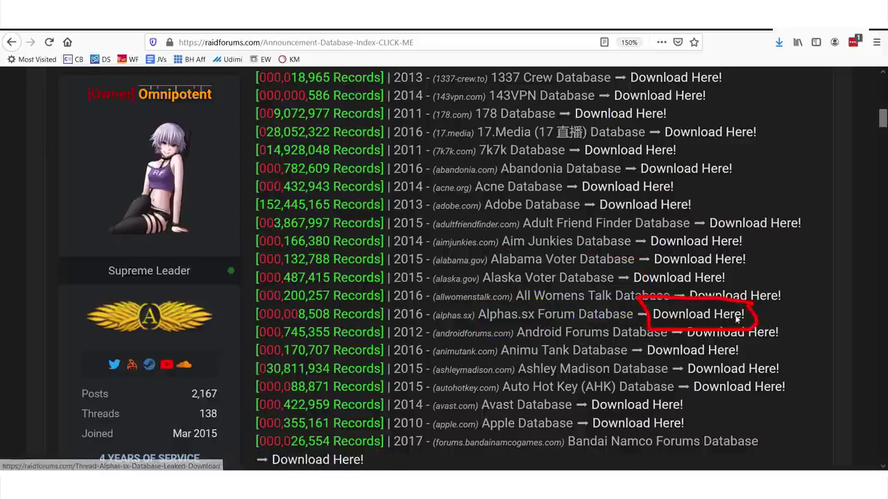
pyautogui.click(736, 319)
pyautogui.scroll(-3, 489, 287)
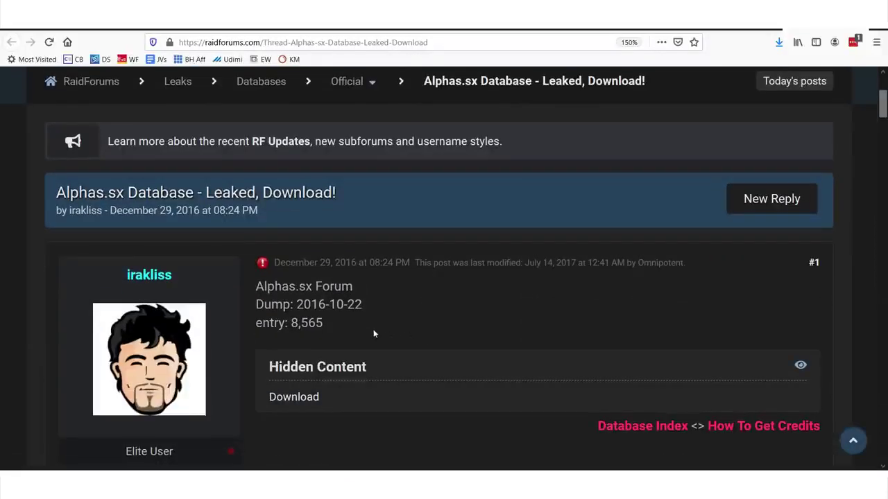
pyautogui.scroll(-4, 448, 283)
pyautogui.scroll(3, 297, 208)
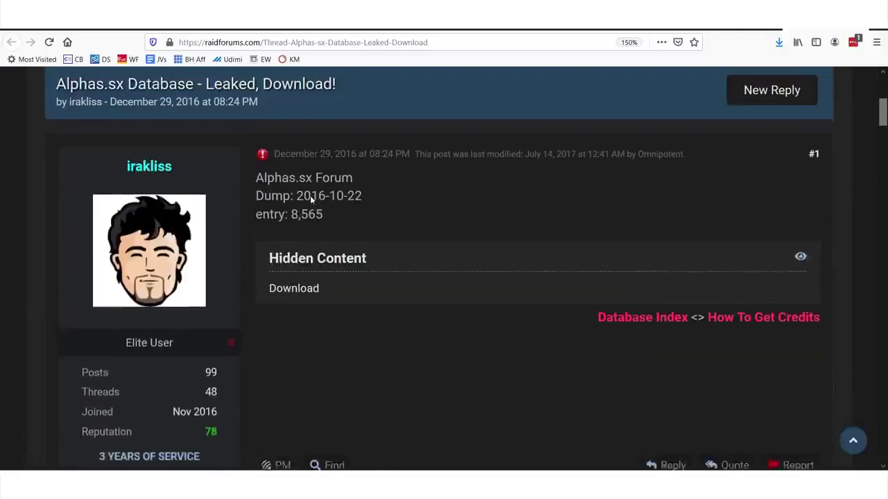
pyautogui.scroll(-5, 311, 218)
pyautogui.scroll(5, 362, 238)
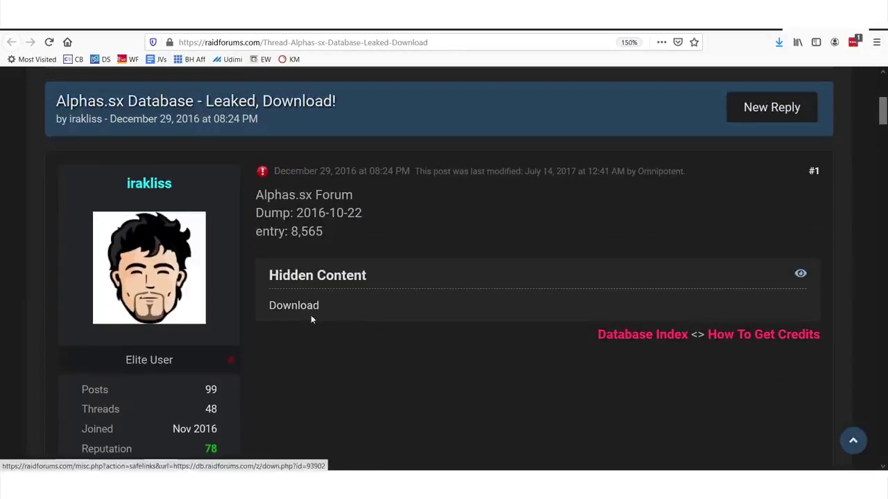
# - Download and save the AlphasSX_RF.7z archive, then switch to File Explorer
pyautogui.click(311, 309)
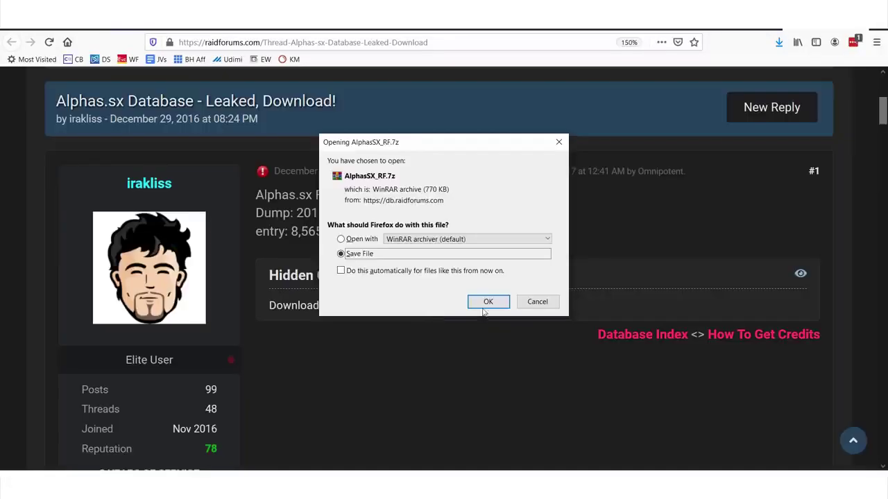
pyautogui.click(484, 301)
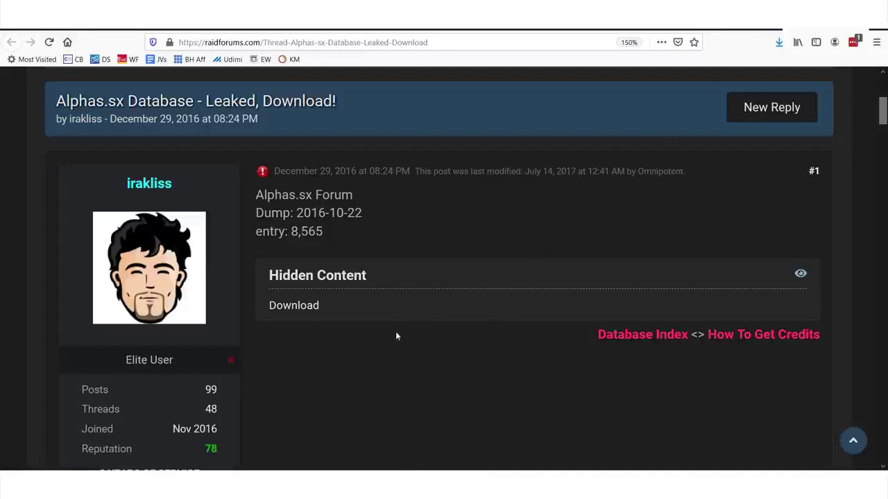
pyautogui.hotkey('alt', 'Tab')
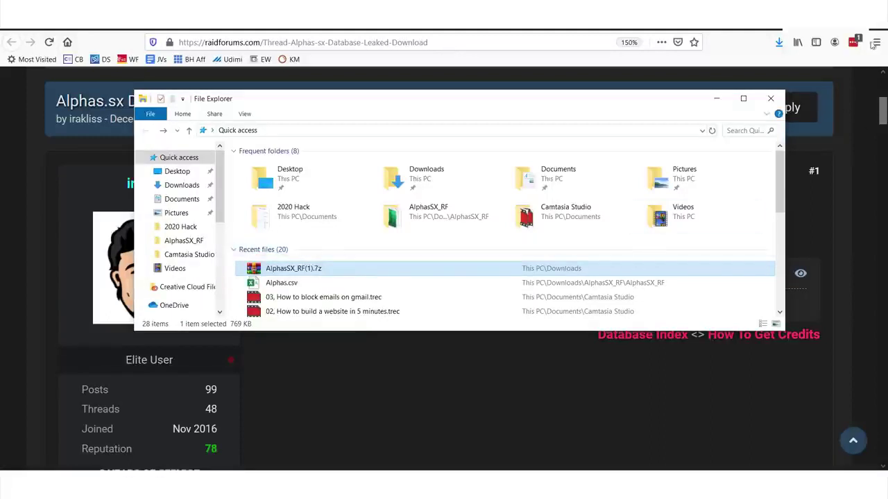
# - Back in Firefox, search Google for 'winrar' in a new tab
pyautogui.hotkey('alt', 'Tab')
pyautogui.hotkey('ctrl', 't')
pyautogui.write('winr')
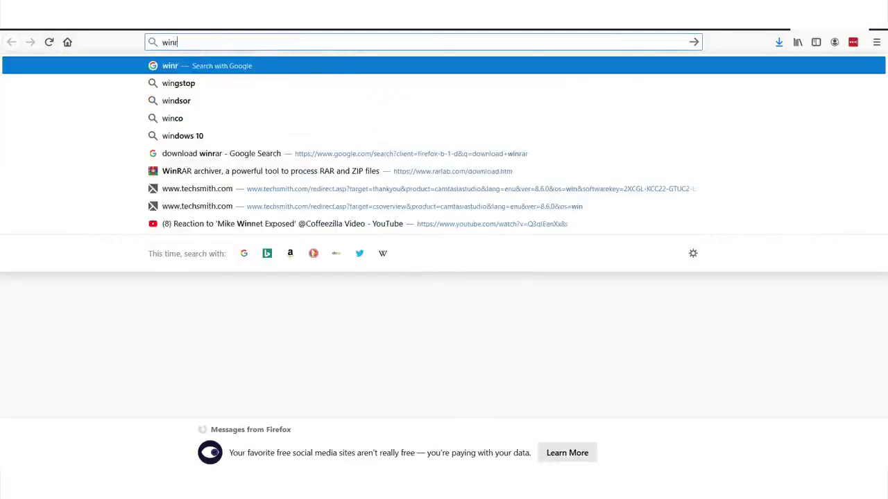
pyautogui.write('ar.co')
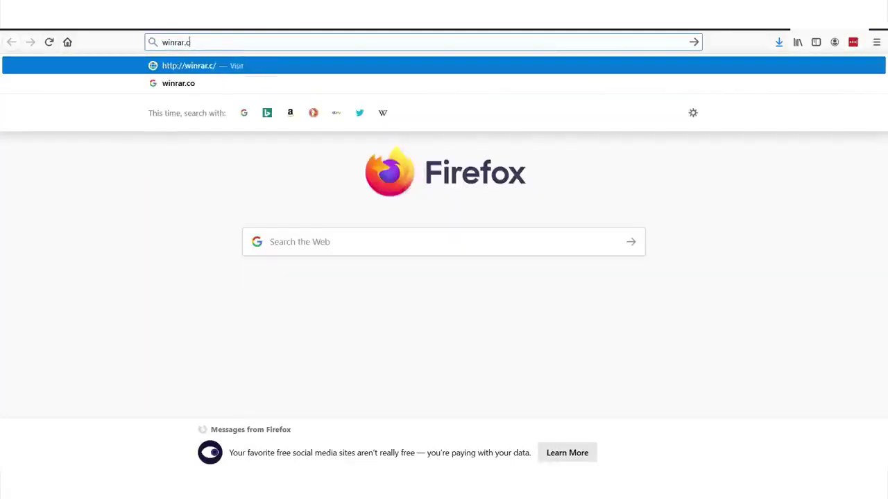
pyautogui.press('BackSpace')
pyautogui.press('BackSpace')
pyautogui.press('Return')
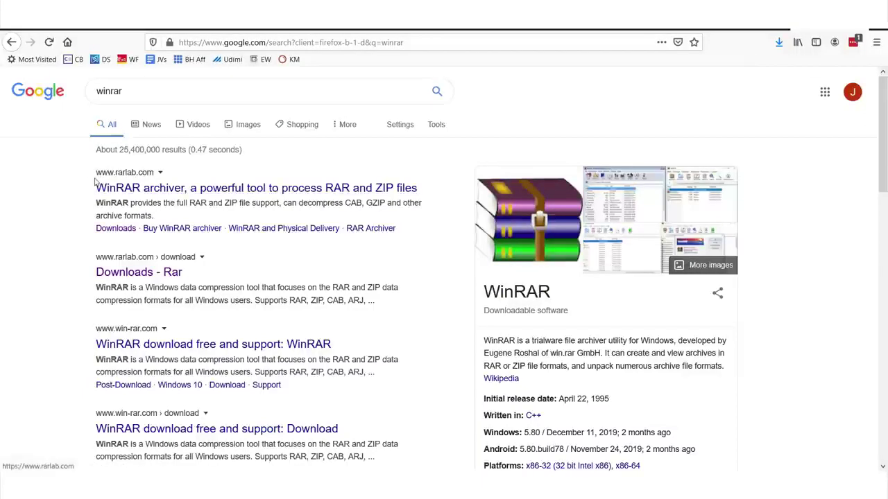
pyautogui.moveTo(76, 158)
pyautogui.mouseDown()
pyautogui.moveTo(77, 238)
pyautogui.moveTo(129, 249)
pyautogui.moveTo(484, 248)
pyautogui.mouseUp()
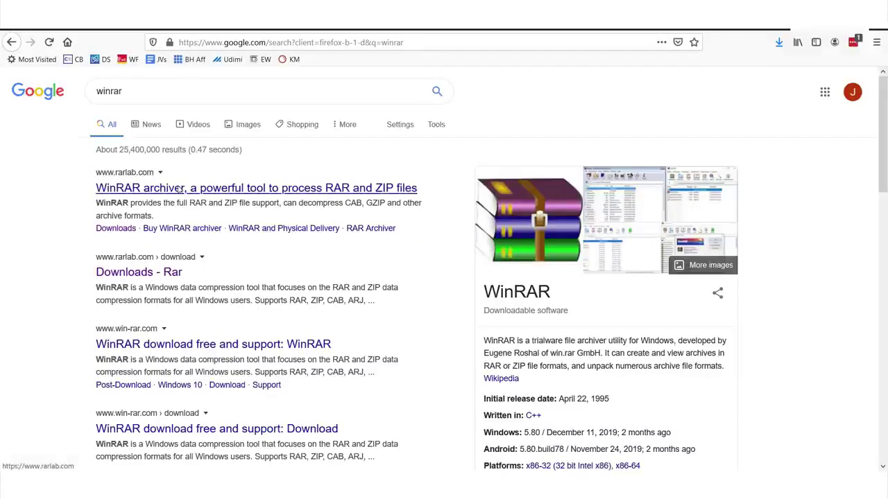
# - Go to rarlab.com's downloads page listing WinRAR 5.90 beta builds, then bring up File Explorer
pyautogui.click(153, 193)
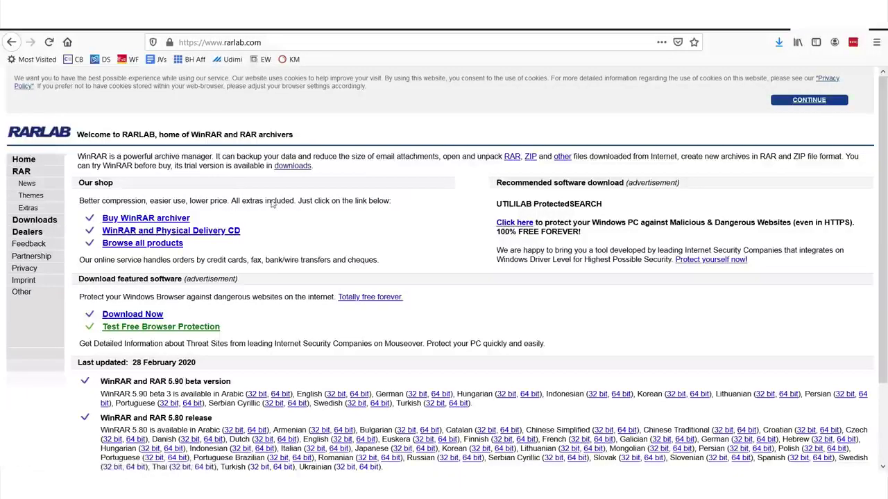
pyautogui.click(36, 220)
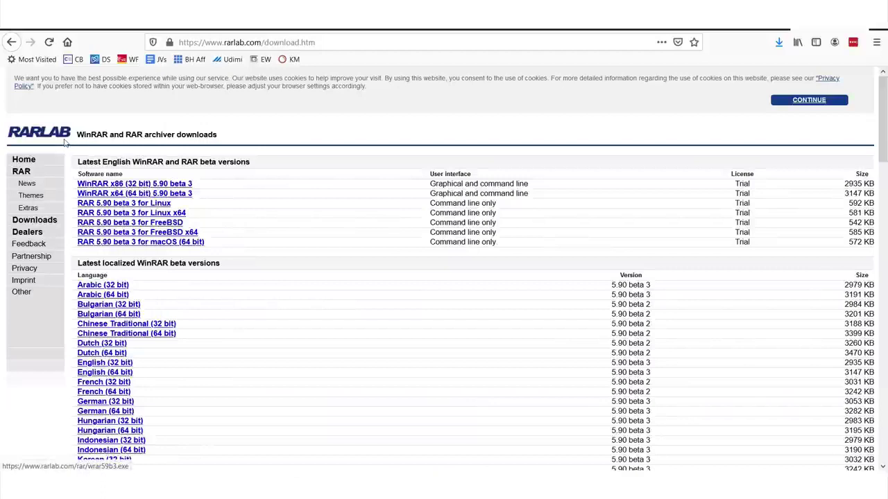
pyautogui.moveTo(64, 142)
pyautogui.mouseDown()
pyautogui.moveTo(68, 250)
pyautogui.moveTo(213, 252)
pyautogui.moveTo(67, 149)
pyautogui.mouseUp()
pyautogui.moveTo(78, 187); pyautogui.dragTo(173, 188)
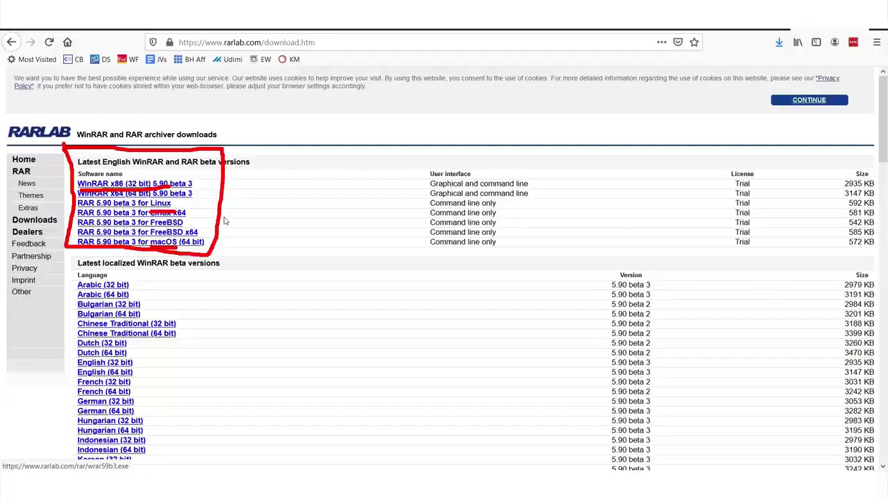
pyautogui.press('super+e')
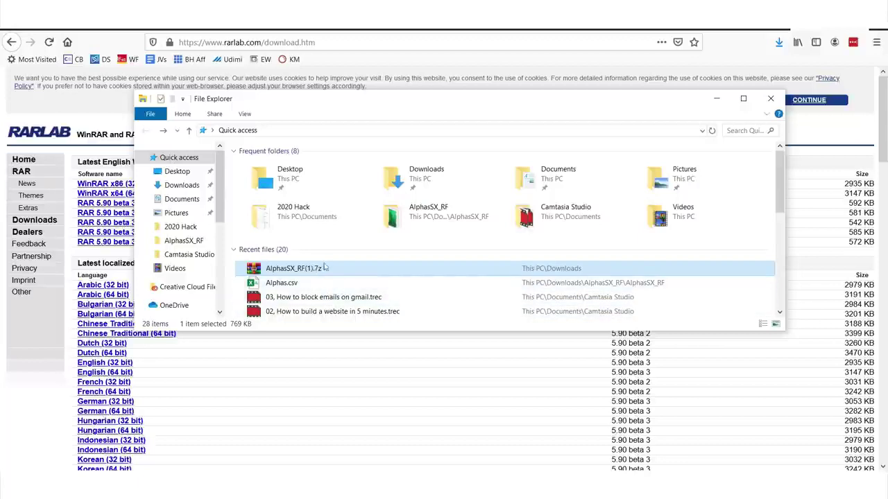
# - Extract AlphasSX_RF(1).7z with WinRAR to its default Downloads folder and open the AlphasSX_RF folder
pyautogui.moveTo(323, 263)
pyautogui.mouseDown()
pyautogui.moveTo(239, 262)
pyautogui.moveTo(347, 287)
pyautogui.moveTo(308, 269)
pyautogui.mouseUp()
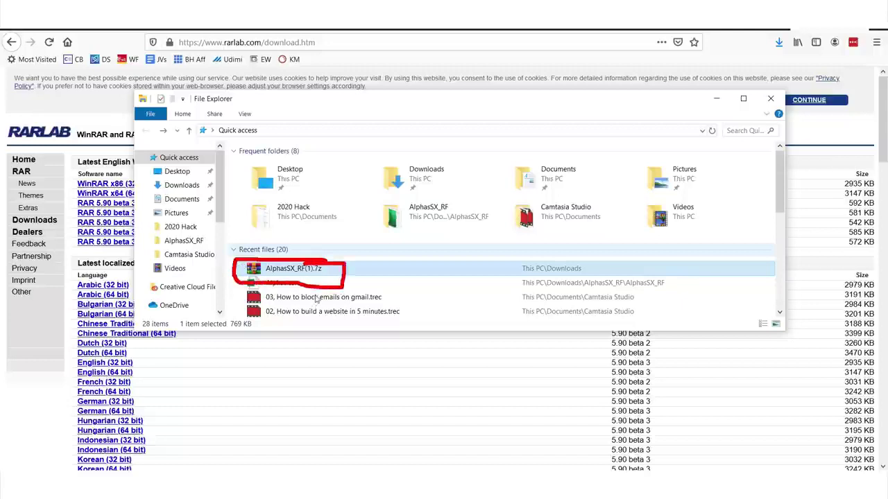
pyautogui.press('Escape')
pyautogui.doubleClick(345, 271)
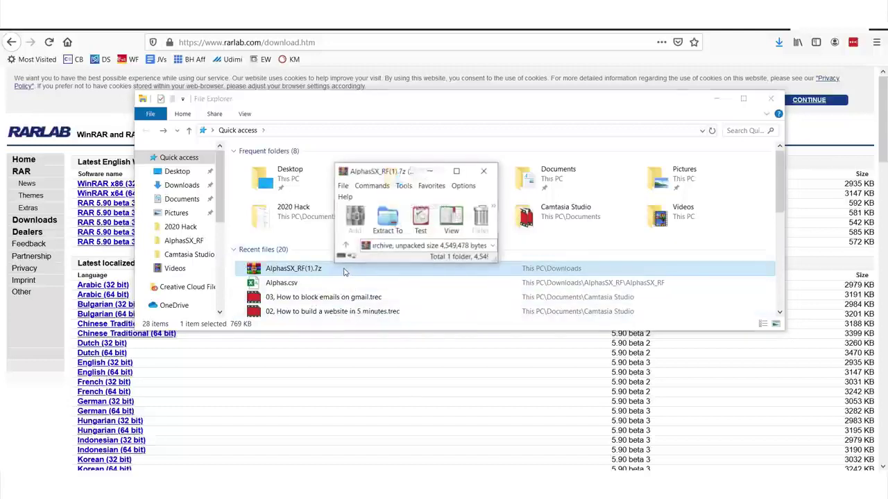
pyautogui.click(387, 219)
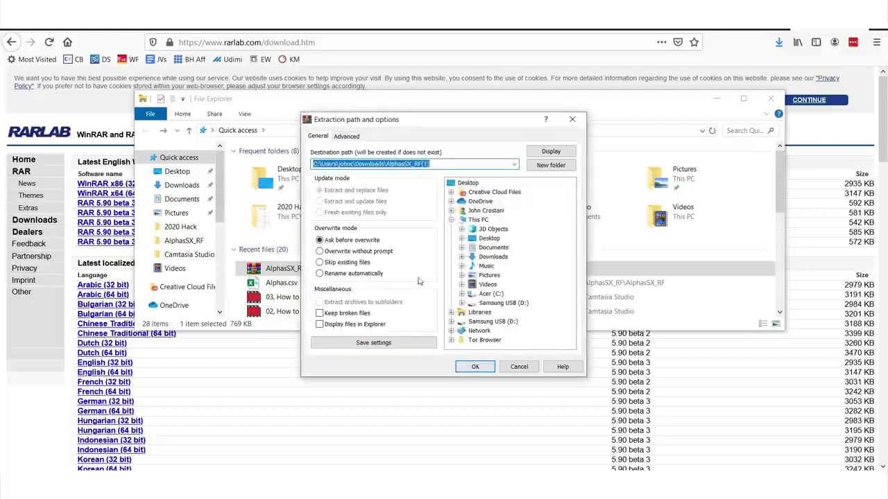
pyautogui.click(475, 366)
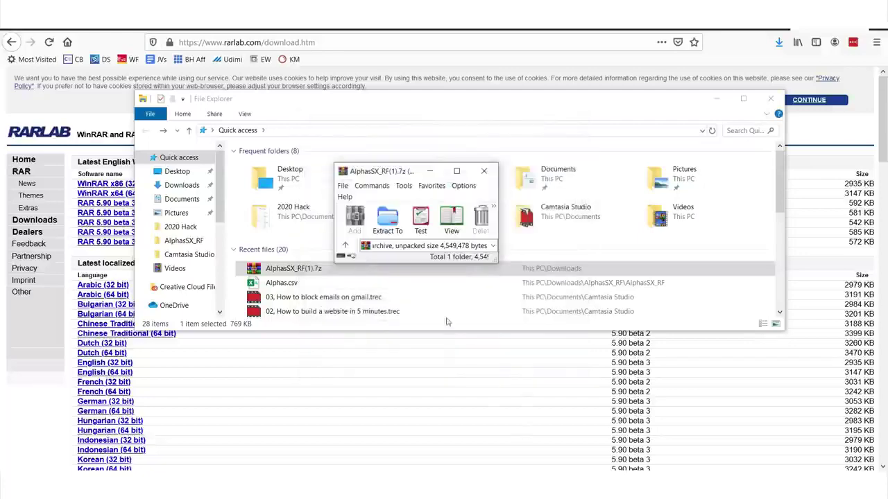
pyautogui.doubleClick(284, 164)
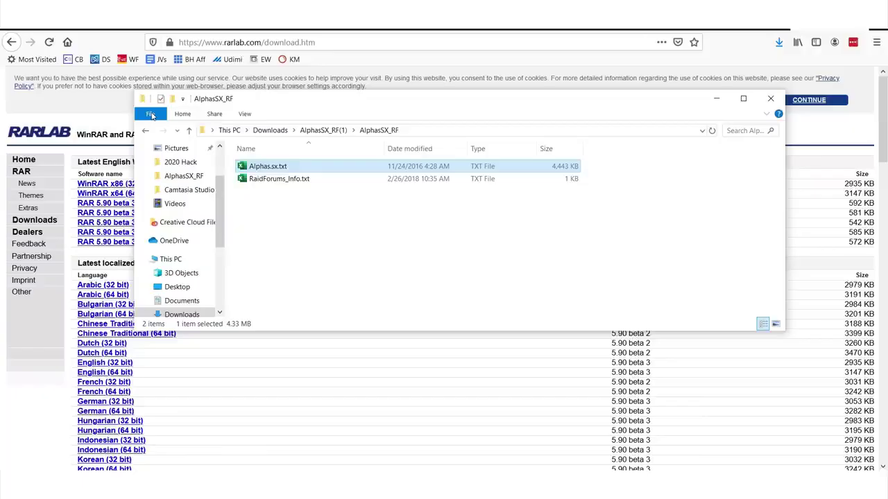
# - Uncheck 'Hide extensions for known file types' in Folder Options so the .txt extensions show
pyautogui.click(150, 115)
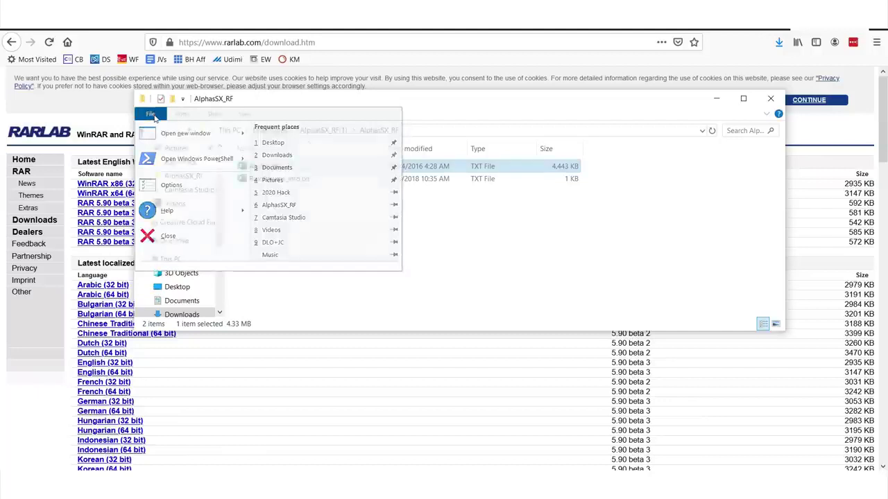
pyautogui.click(322, 239)
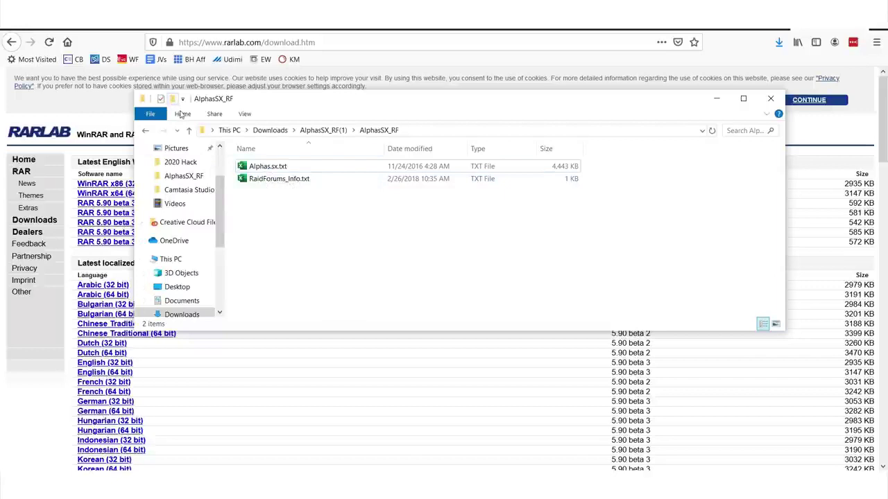
pyautogui.moveTo(179, 109)
pyautogui.mouseDown()
pyautogui.moveTo(136, 110)
pyautogui.moveTo(175, 115)
pyautogui.mouseUp()
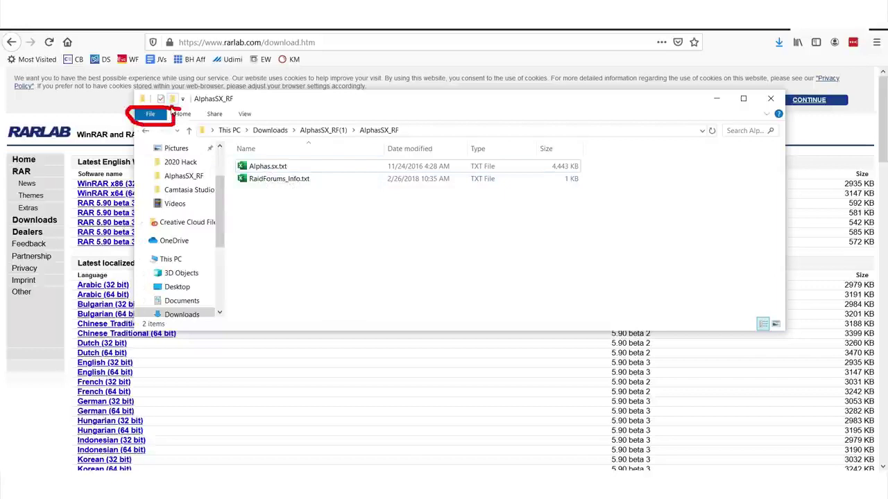
pyautogui.click(150, 113)
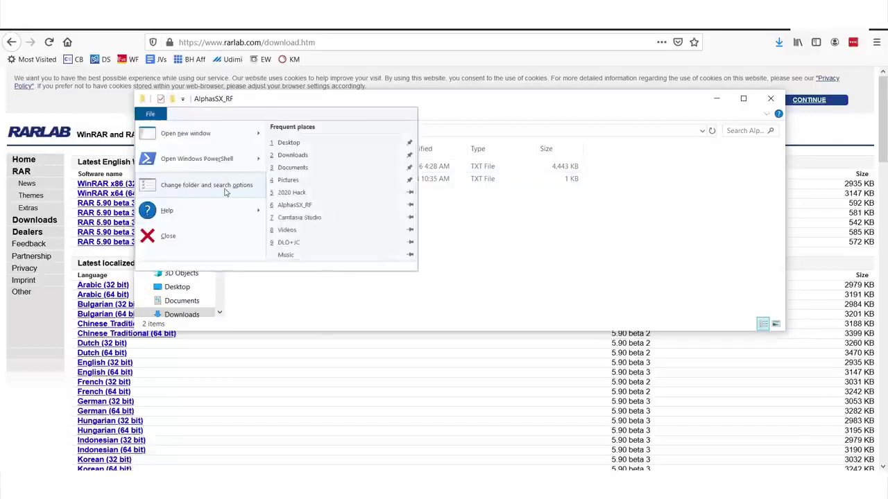
pyautogui.moveTo(229, 179)
pyautogui.mouseDown()
pyautogui.moveTo(161, 177)
pyautogui.moveTo(132, 190)
pyautogui.moveTo(194, 205)
pyautogui.moveTo(269, 205)
pyautogui.moveTo(212, 172)
pyautogui.moveTo(183, 197)
pyautogui.moveTo(208, 200)
pyautogui.moveTo(211, 182)
pyautogui.mouseUp()
pyautogui.click(208, 183)
pyautogui.click(201, 179)
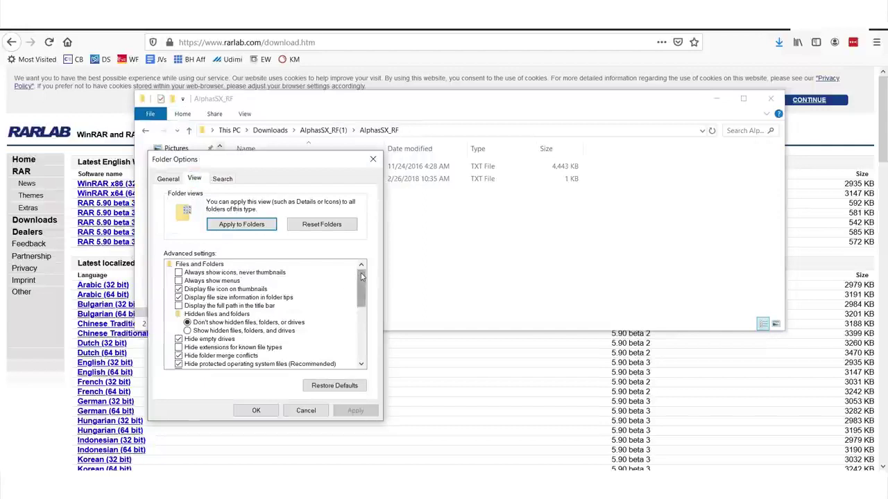
pyautogui.scroll(-2, 360, 281)
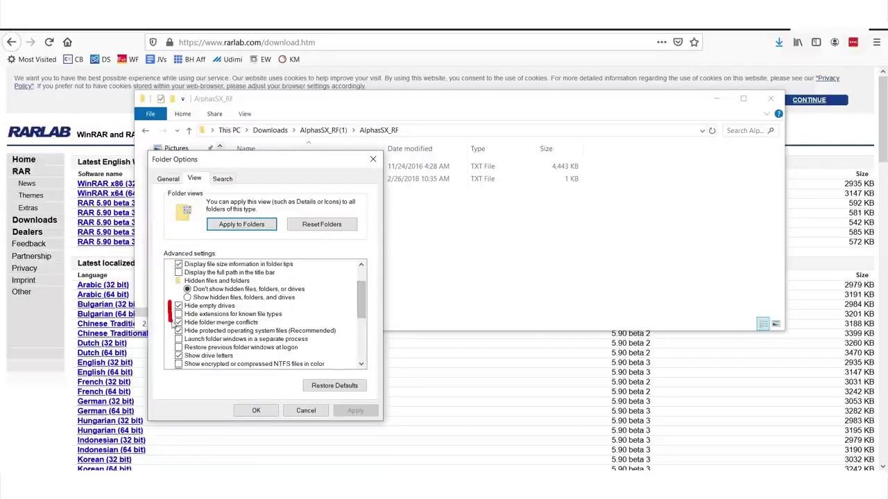
pyautogui.moveTo(222, 325)
pyautogui.mouseDown()
pyautogui.moveTo(275, 323)
pyautogui.moveTo(235, 305)
pyautogui.moveTo(157, 308)
pyautogui.mouseUp()
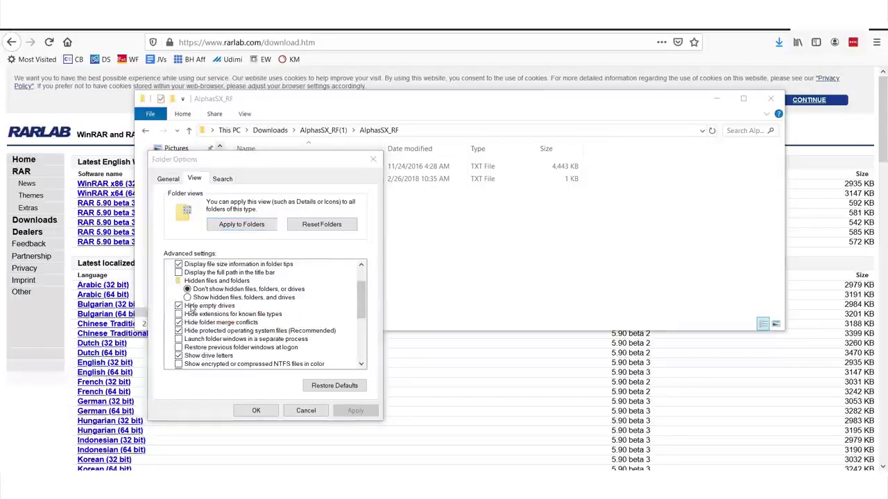
pyautogui.moveTo(194, 306)
pyautogui.mouseDown()
pyautogui.moveTo(178, 309)
pyautogui.moveTo(236, 321)
pyautogui.moveTo(303, 319)
pyautogui.moveTo(179, 312)
pyautogui.mouseUp()
pyautogui.moveTo(277, 210)
pyautogui.mouseDown()
pyautogui.moveTo(354, 226)
pyautogui.moveTo(309, 314)
pyautogui.moveTo(325, 272)
pyautogui.moveTo(319, 315)
pyautogui.mouseUp()
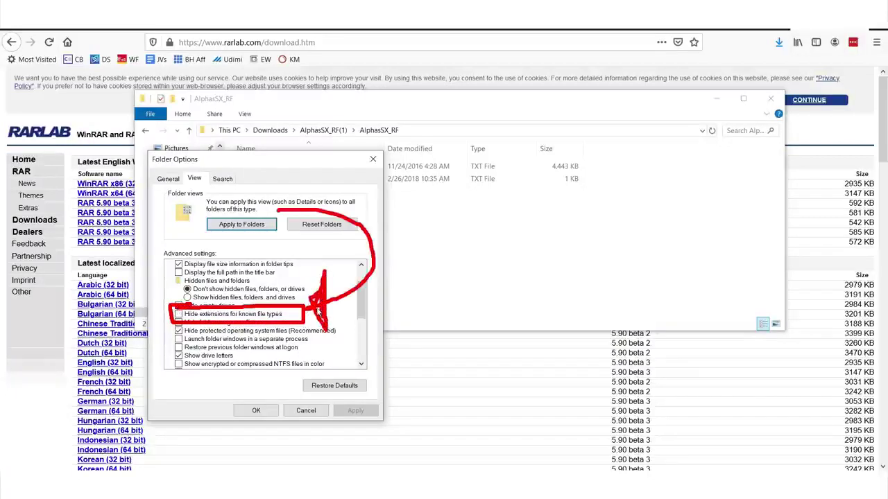
pyautogui.click(264, 413)
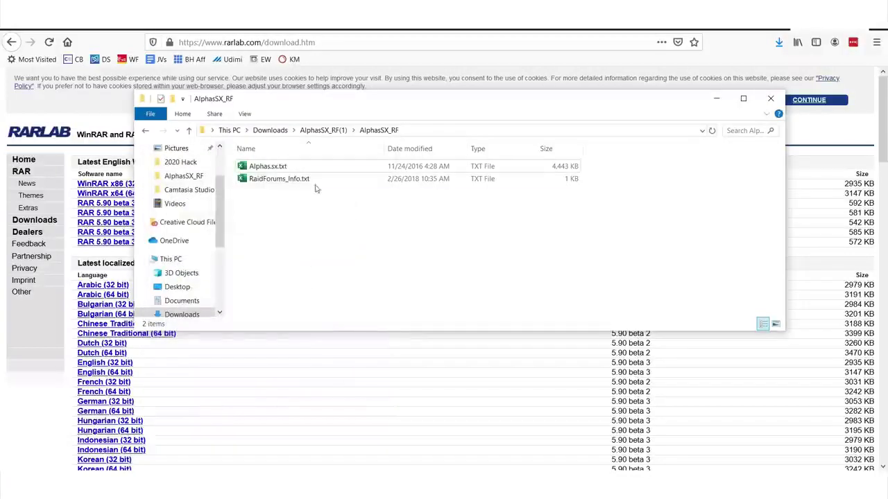
# - Rename Alphas.sx.txt to Alphas.sx.csv
pyautogui.rightClick(285, 168)
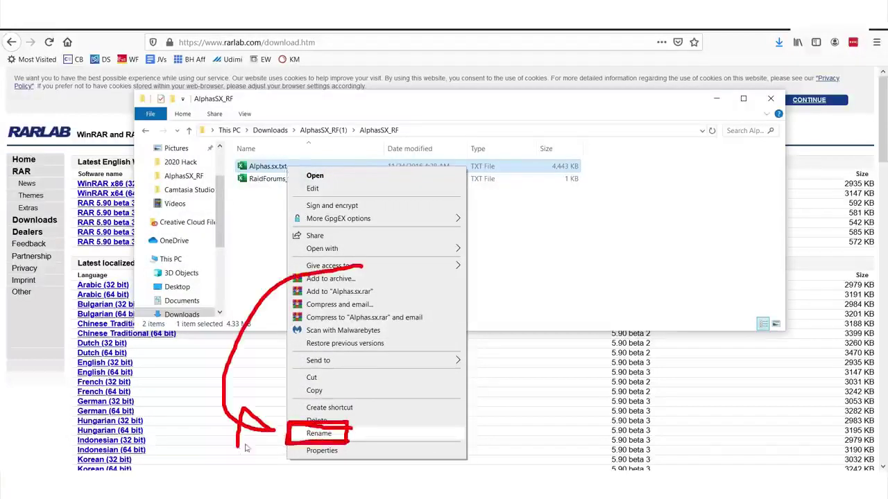
pyautogui.click(319, 434)
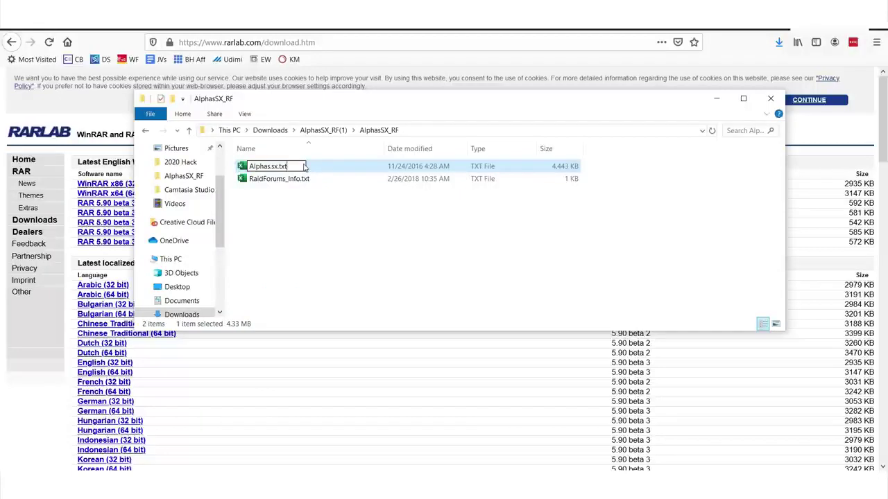
pyautogui.press('BackSpace')
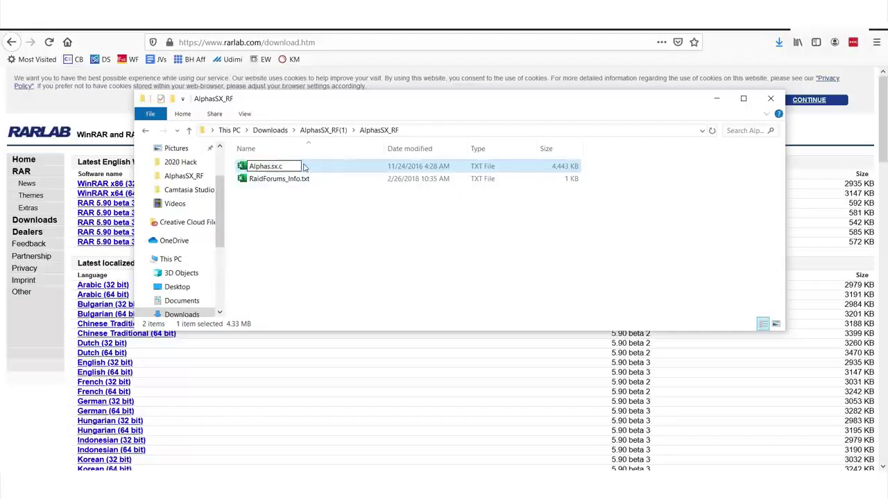
pyautogui.write('csv')
pyautogui.press('Return')
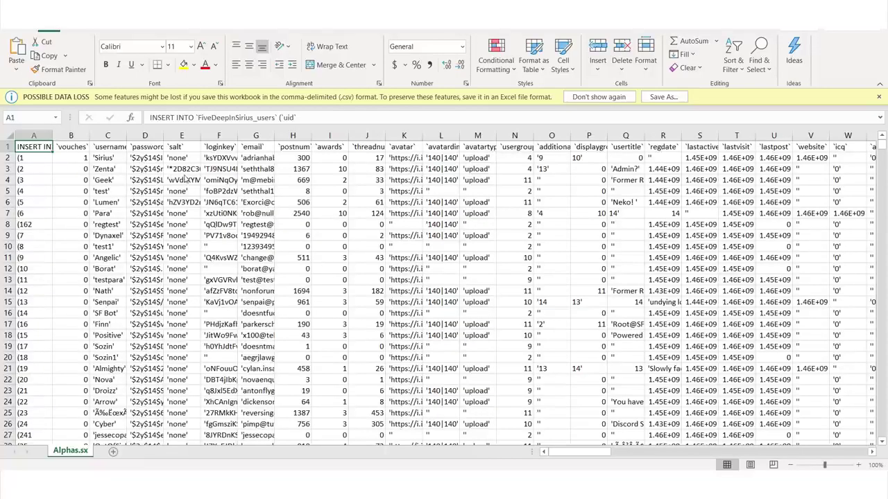
# - Widen email column G and check the full addresses down the sheet
pyautogui.moveTo(33, 180); pyautogui.dragTo(812, 212)
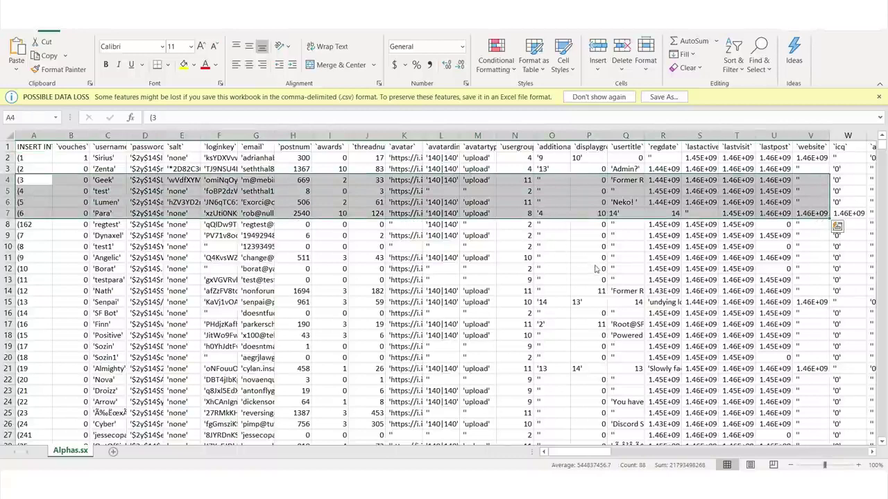
pyautogui.click(624, 250)
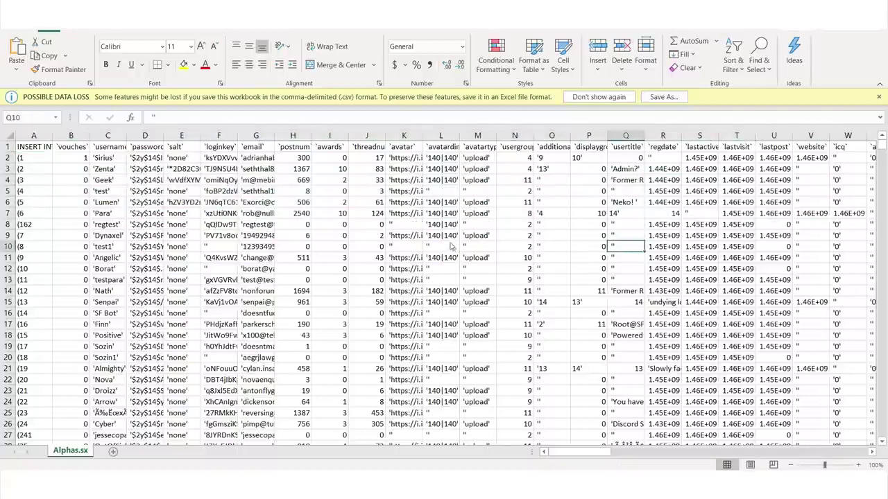
pyautogui.click(257, 149)
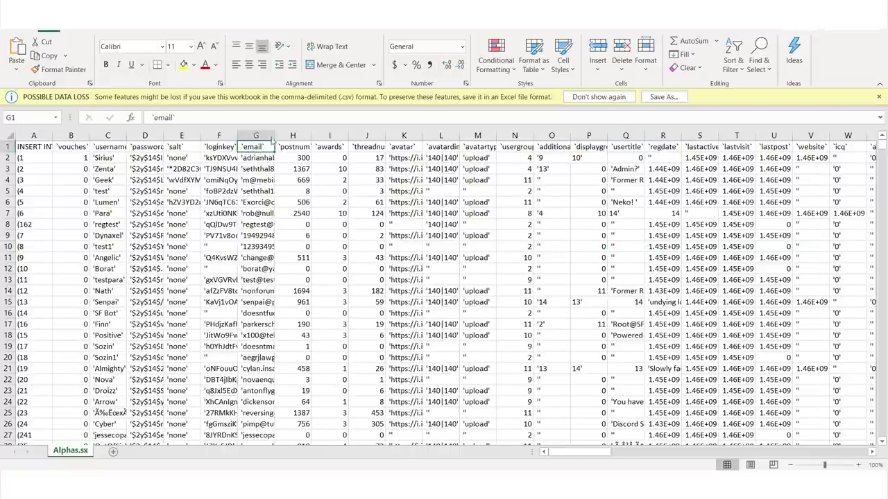
pyautogui.moveTo(274, 136); pyautogui.dragTo(418, 136)
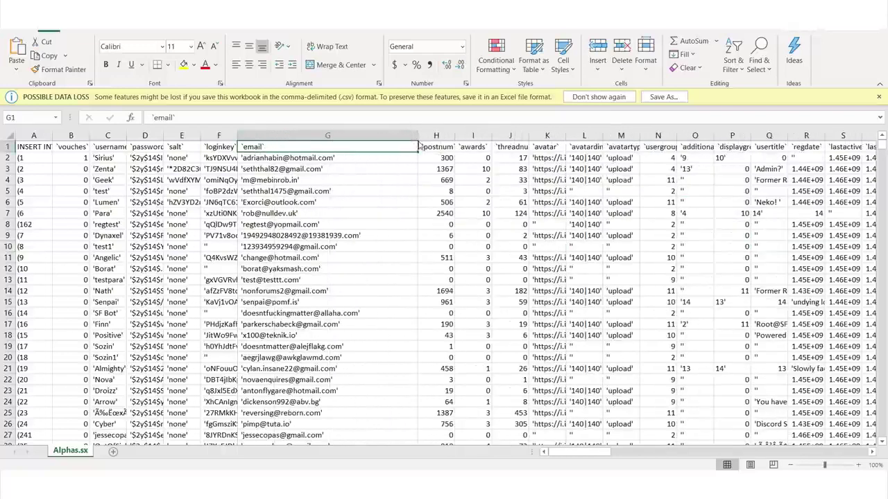
pyautogui.click(337, 158)
pyautogui.scroll(-7, 366, 232)
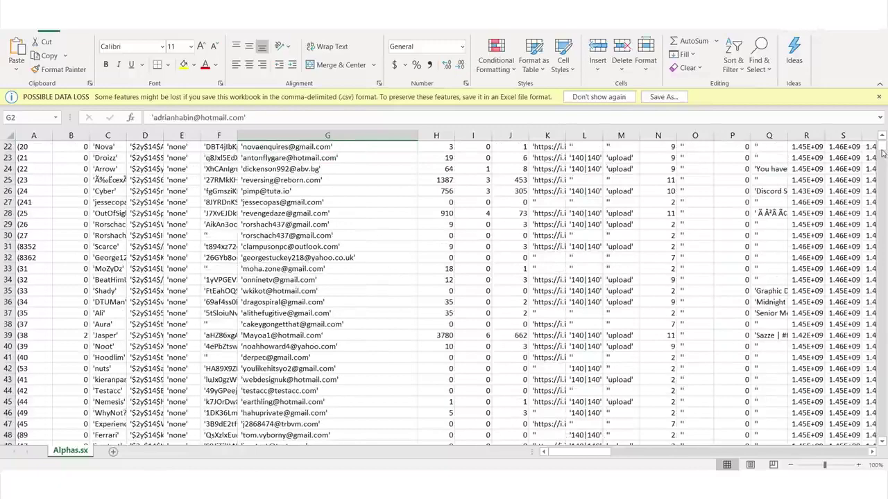
pyautogui.moveTo(883, 153); pyautogui.dragTo(882, 237)
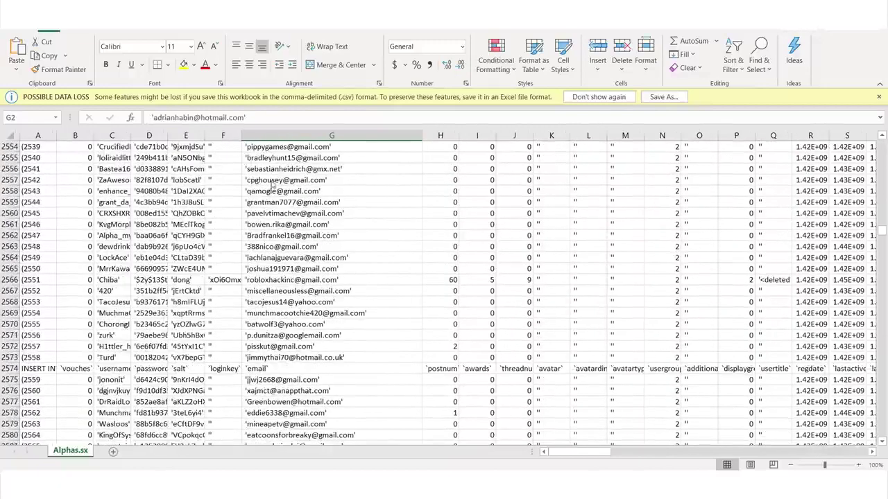
pyautogui.moveTo(305, 158); pyautogui.dragTo(312, 270)
pyautogui.moveTo(312, 191); pyautogui.dragTo(312, 355)
pyautogui.click(312, 347)
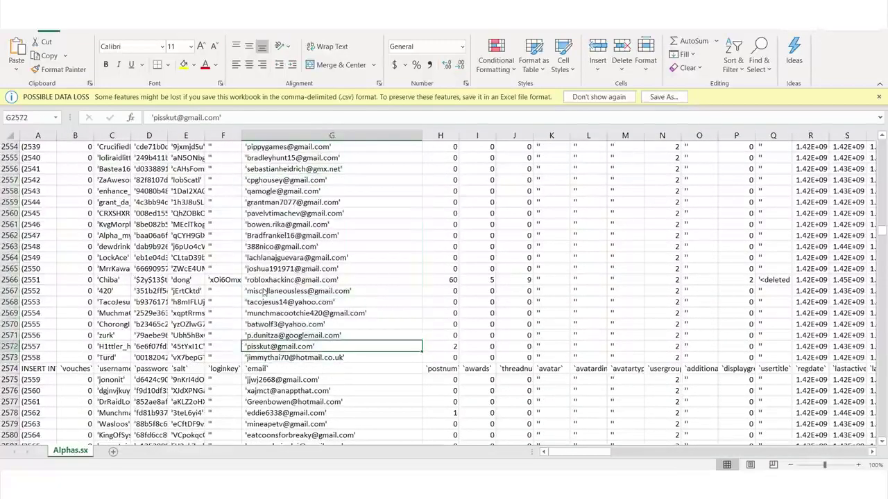
pyautogui.scroll(6, 395, 222)
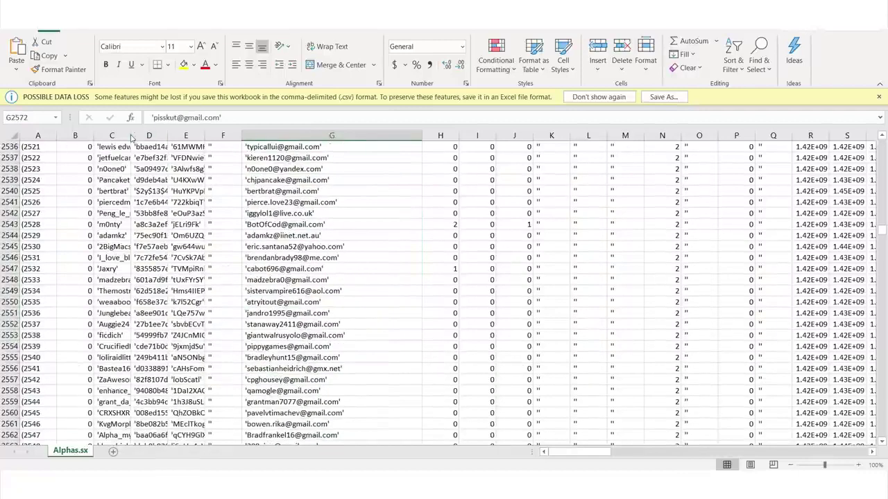
# - Widen username column C and check several usernames
pyautogui.moveTo(130, 135); pyautogui.dragTo(156, 136)
pyautogui.click(132, 158)
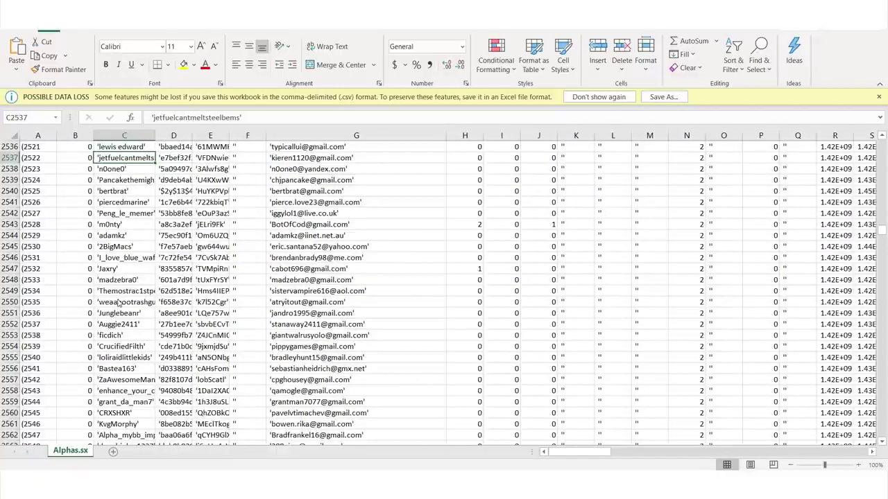
pyautogui.click(119, 303)
pyautogui.click(124, 352)
pyautogui.click(127, 391)
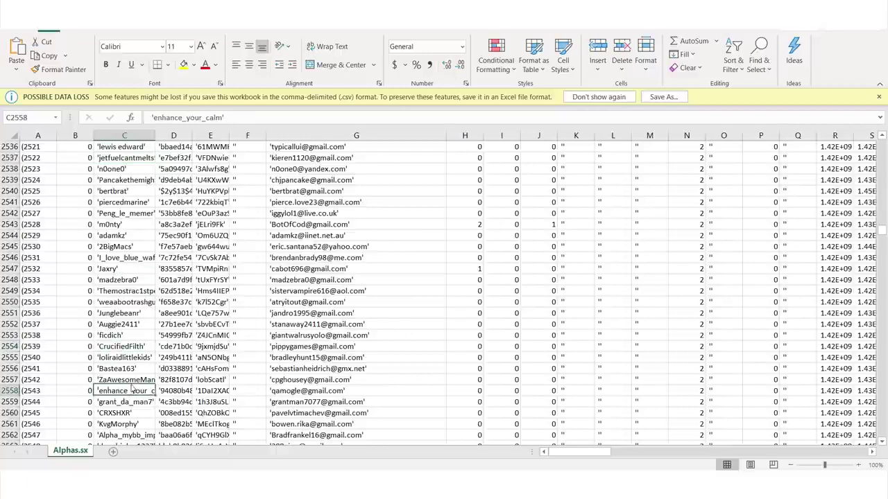
pyautogui.click(112, 401)
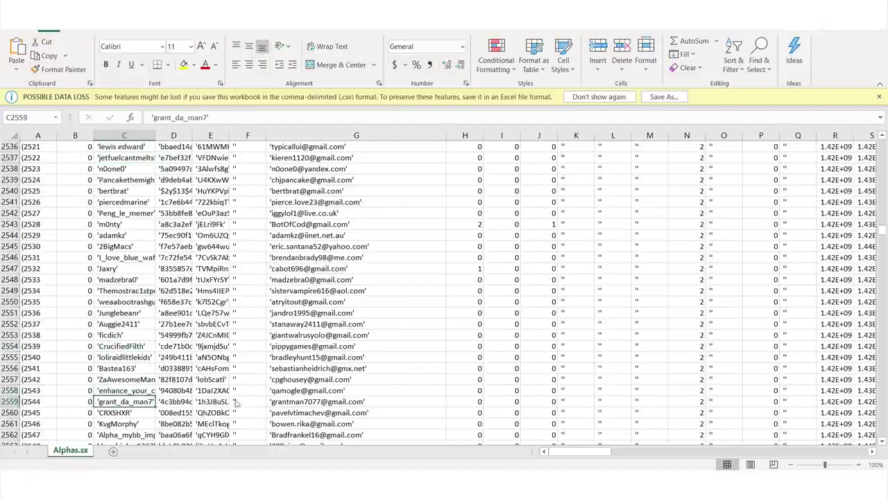
# - Inspect the postnum, awards, threadnum and column K values
pyautogui.moveTo(876, 258); pyautogui.dragTo(878, 141)
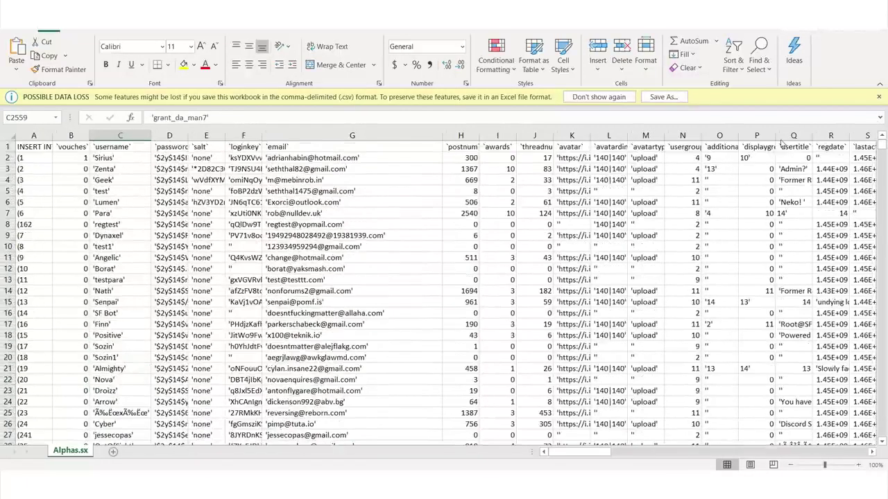
pyautogui.click(585, 151)
pyautogui.click(589, 158)
pyautogui.click(488, 137)
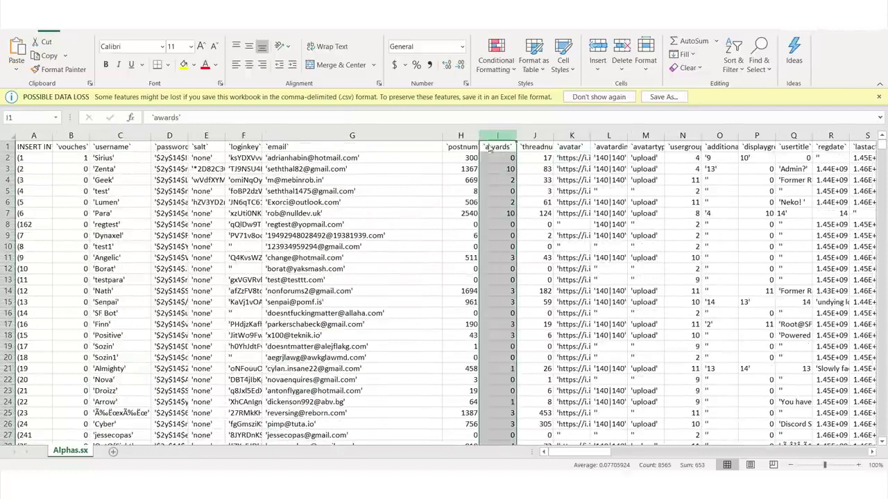
pyautogui.moveTo(465, 147); pyautogui.dragTo(464, 168)
pyautogui.click(464, 148)
pyautogui.click(525, 148)
pyautogui.click(460, 147)
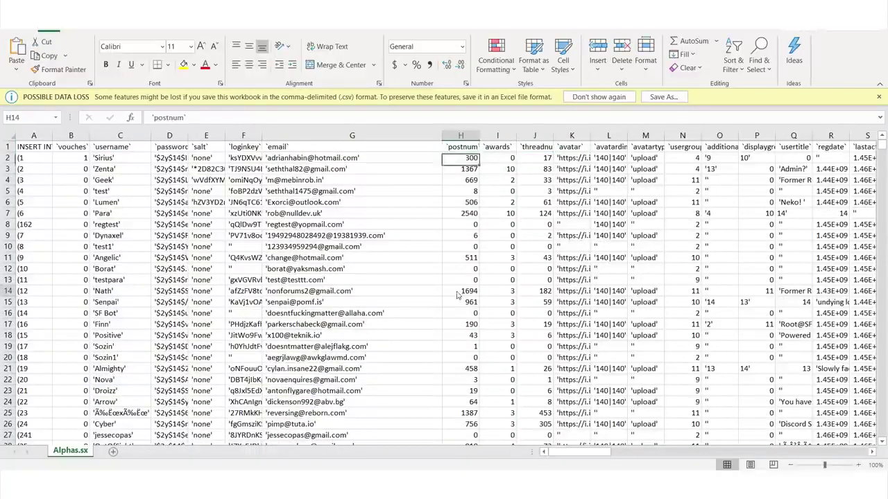
pyautogui.click(458, 291)
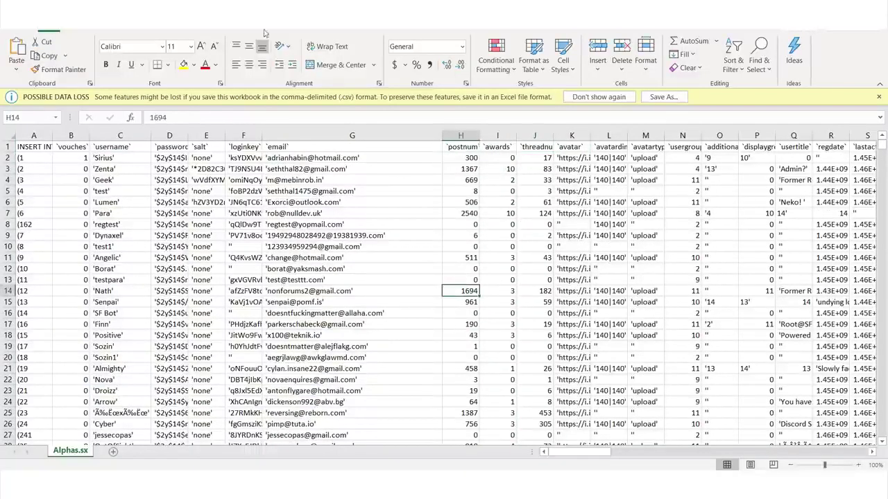
# - Delete columns A through F, before the email column
pyautogui.moveTo(243, 135); pyautogui.dragTo(33, 138)
pyautogui.rightClick(34, 136)
pyautogui.press('Escape')
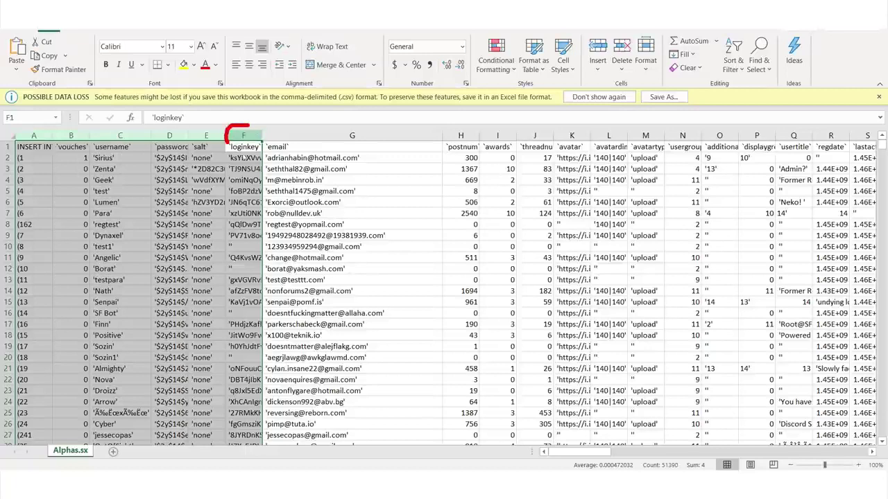
pyautogui.click(244, 136)
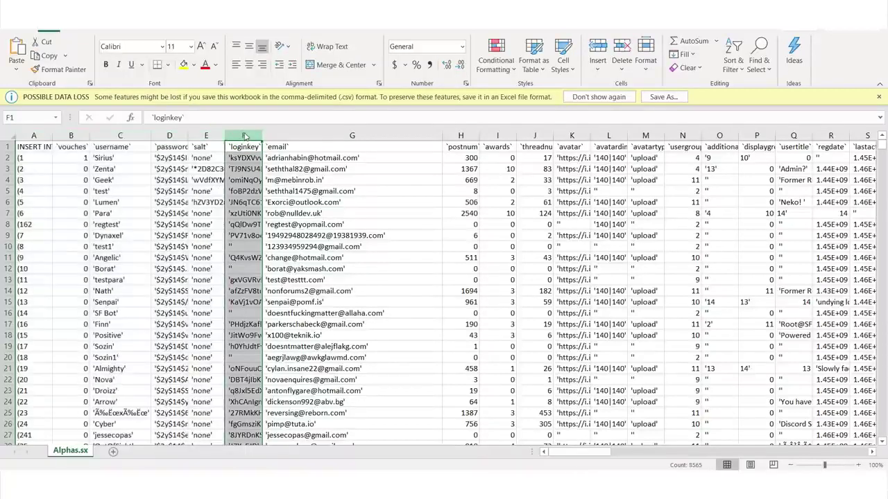
pyautogui.moveTo(240, 137); pyautogui.dragTo(31, 136)
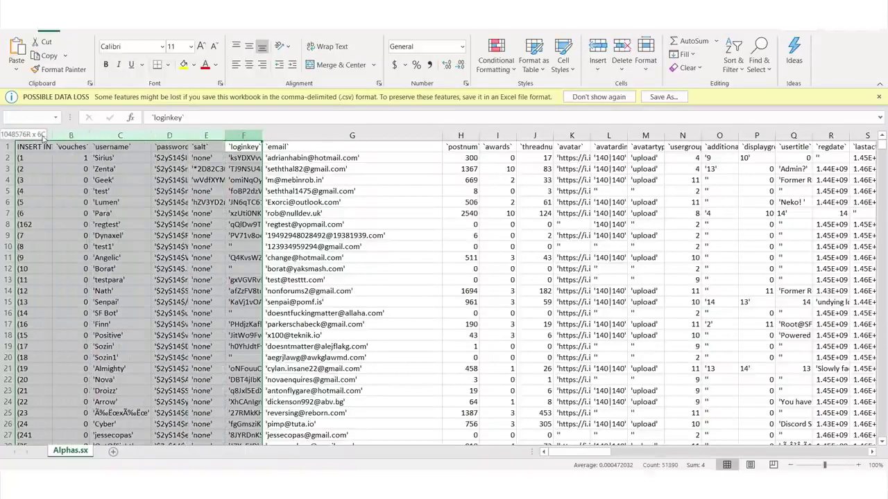
pyautogui.rightClick(131, 137)
pyautogui.moveTo(149, 241); pyautogui.dragTo(197, 245)
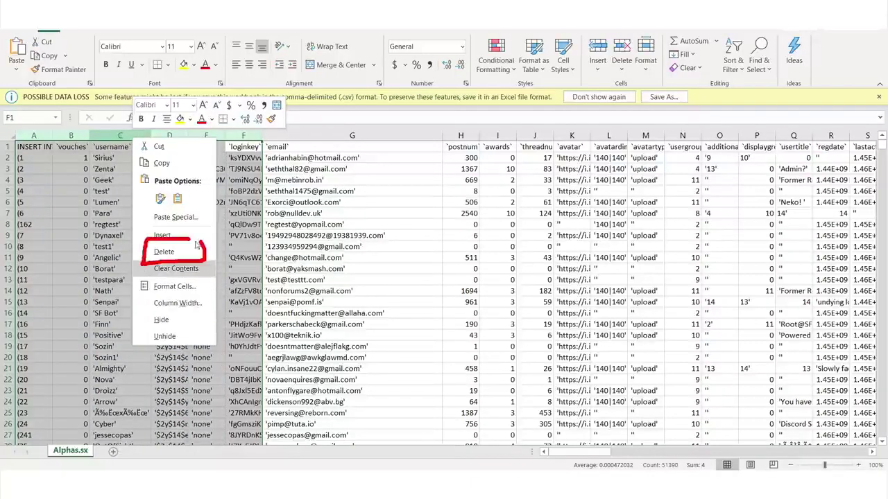
pyautogui.moveTo(194, 151); pyautogui.dragTo(255, 198)
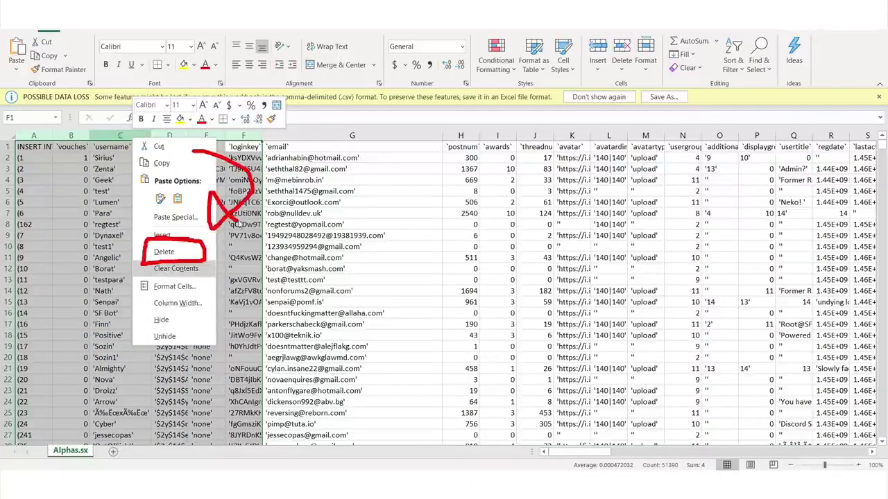
pyautogui.press('Escape')
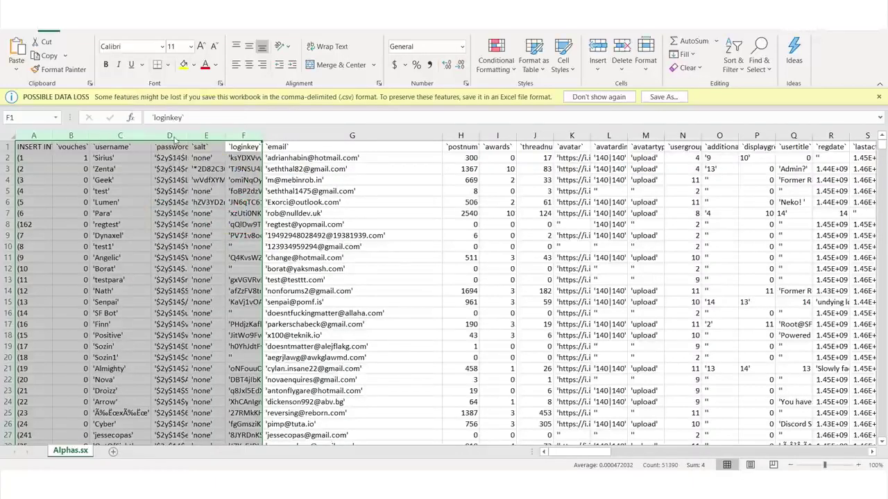
pyautogui.rightClick(173, 139)
pyautogui.click(209, 243)
pyautogui.click(326, 258)
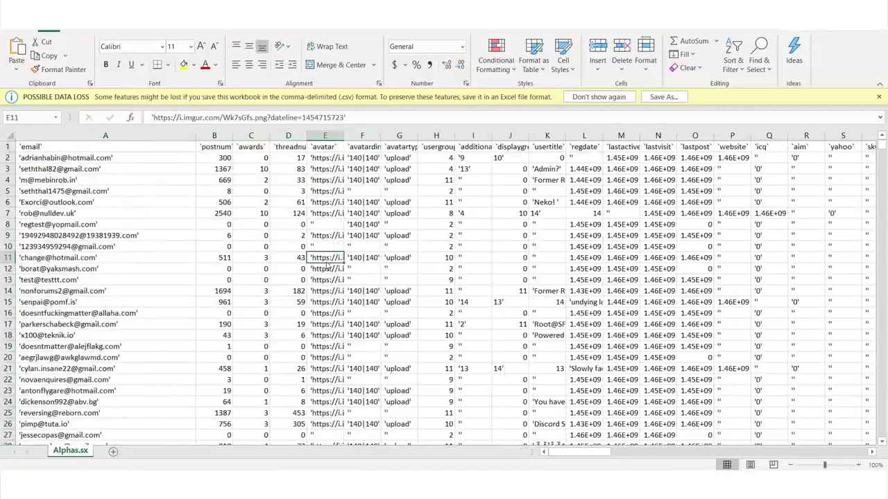
# - Delete every column to the right of the email column
pyautogui.moveTo(11, 134)
pyautogui.mouseDown()
pyautogui.moveTo(254, 246)
pyautogui.moveTo(80, 108)
pyautogui.moveTo(7, 170)
pyautogui.moveTo(45, 314)
pyautogui.mouseUp()
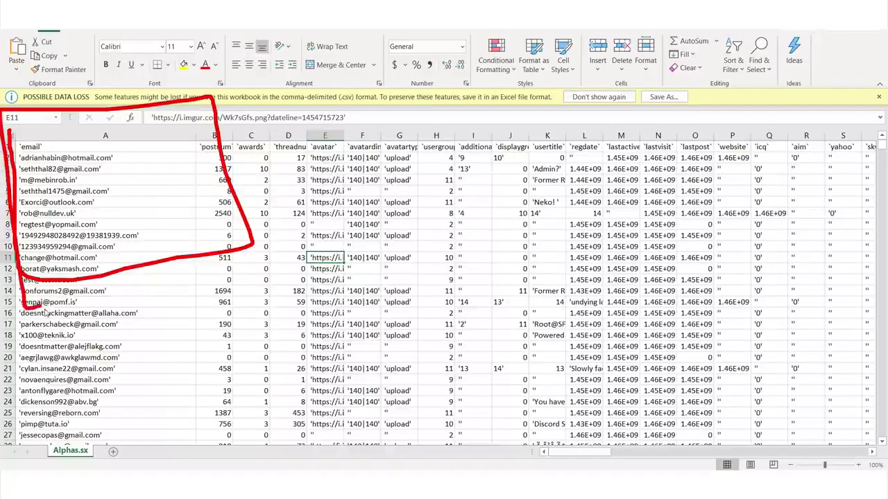
pyautogui.click(213, 136)
pyautogui.moveTo(215, 136); pyautogui.dragTo(534, 136)
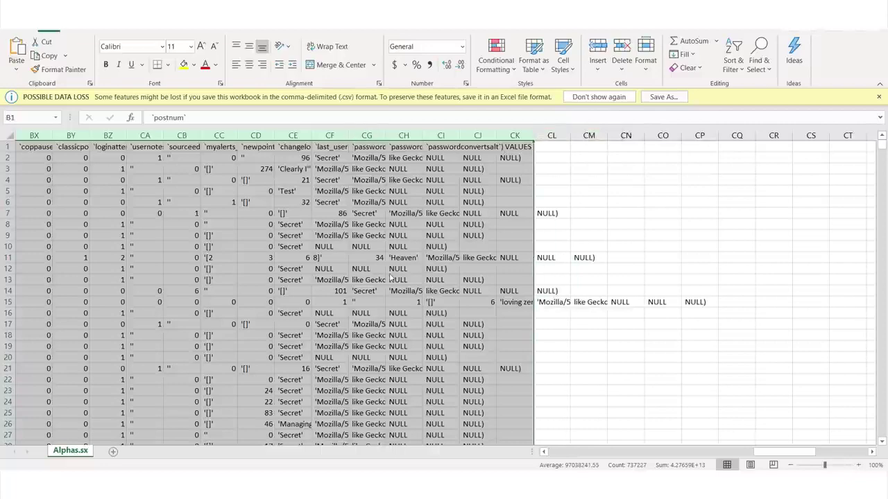
pyautogui.rightClick(406, 137)
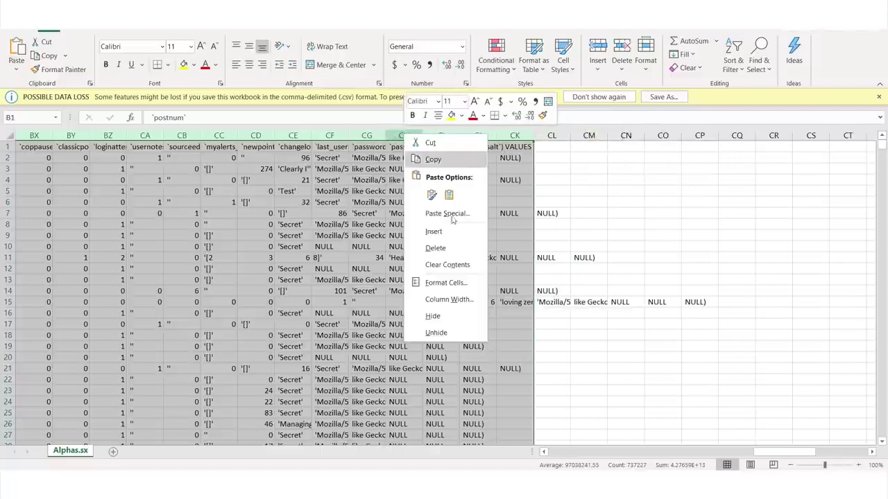
pyautogui.click(453, 257)
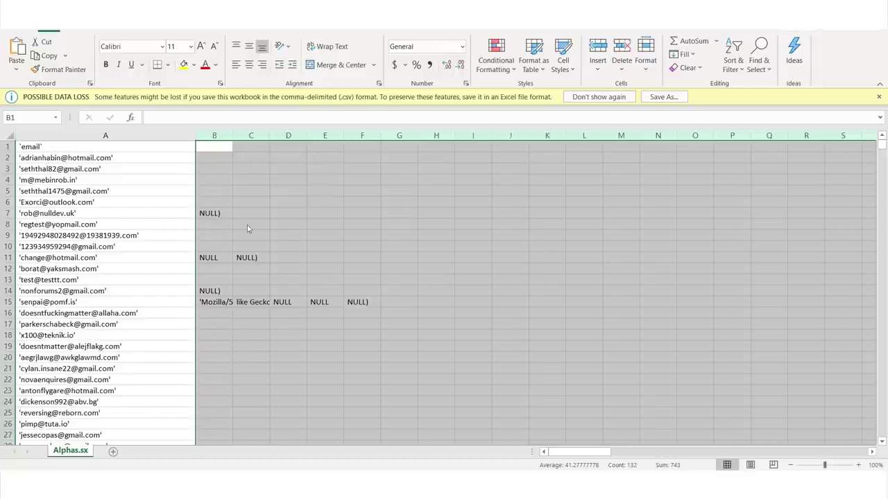
pyautogui.click(248, 228)
pyautogui.moveTo(325, 290); pyautogui.dragTo(325, 280)
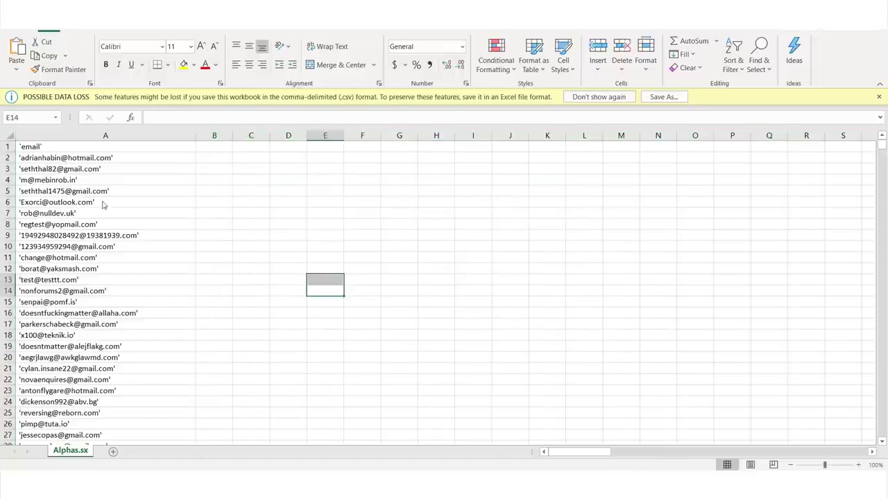
# - Jump to the end of the email list to check its length
pyautogui.click(79, 154)
pyautogui.hotkey('ctrl', 'Down')
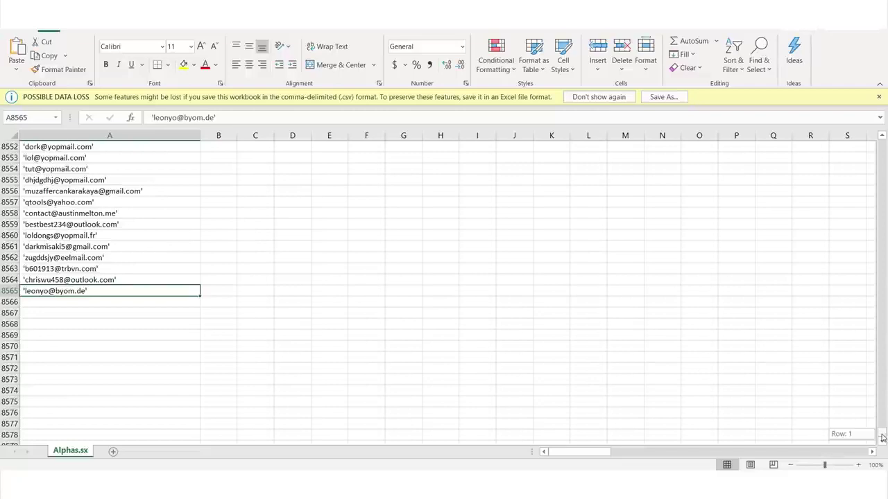
pyautogui.moveTo(882, 427); pyautogui.dragTo(881, 145)
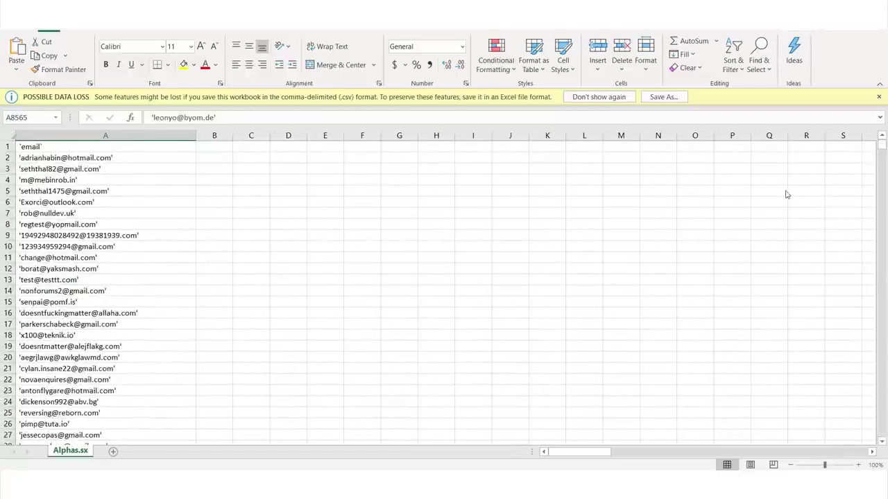
pyautogui.click(138, 236)
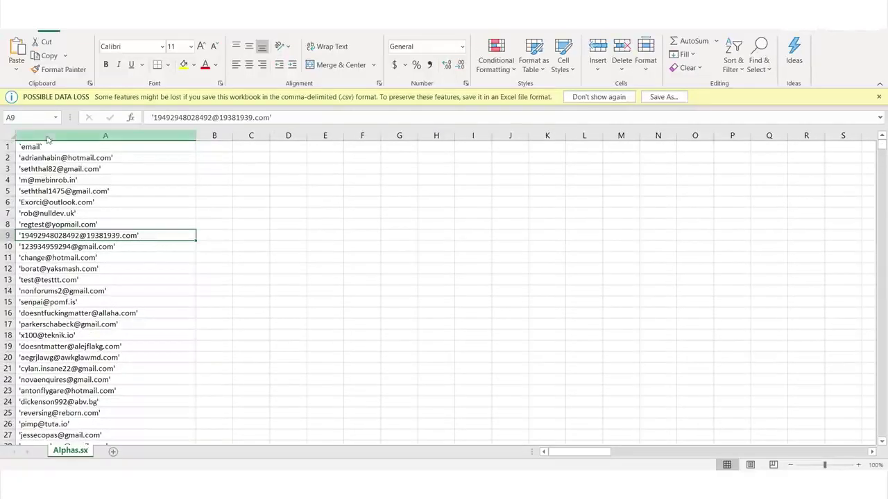
# - Remove the backticks from header A1 so it reads email, and inspect A2's quote marks
pyautogui.click(70, 149)
pyautogui.doubleClick(70, 149)
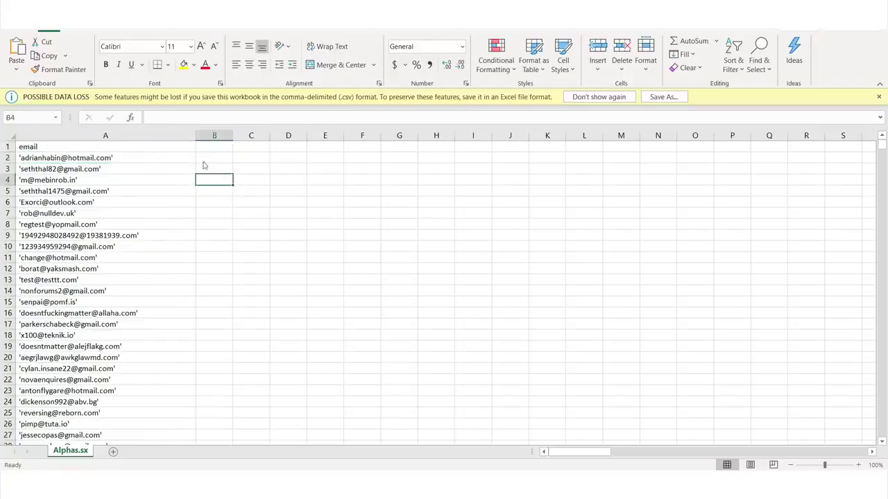
pyautogui.click(119, 160)
pyautogui.doubleClick(124, 164)
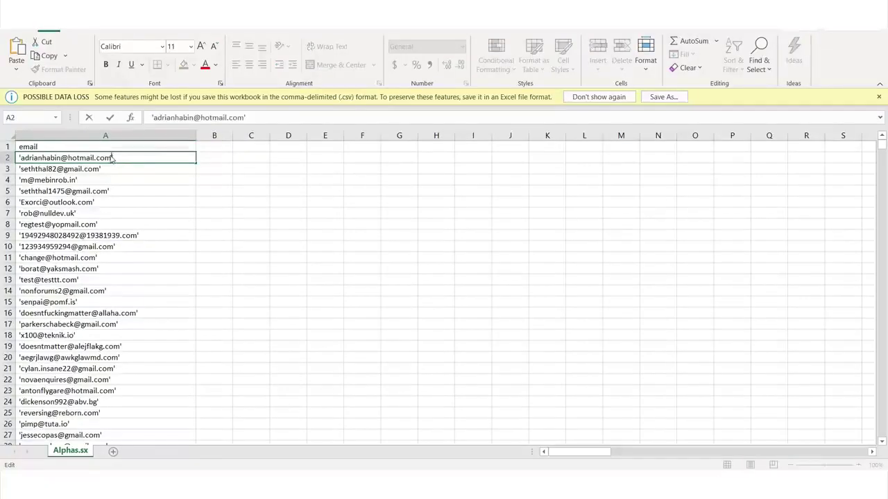
pyautogui.click(324, 191)
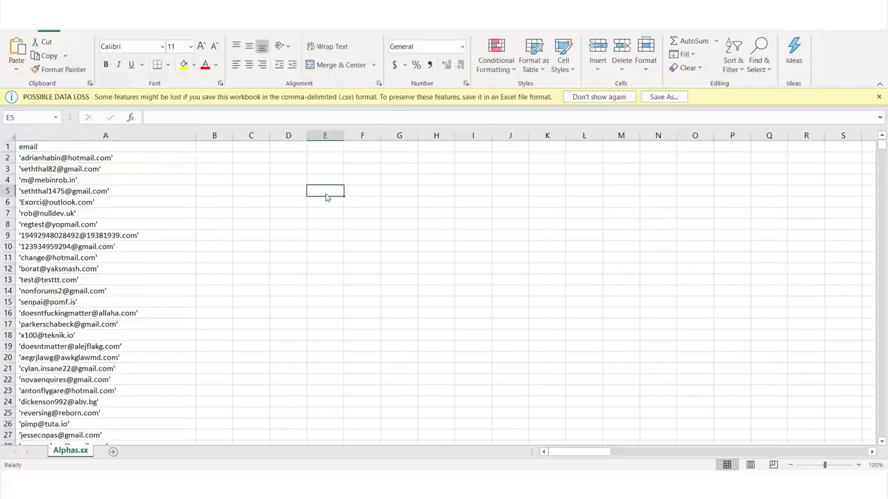
# - Open and close the find tool, returning from the file overview to the sheet
pyautogui.hotkey('ctrl', 'f')
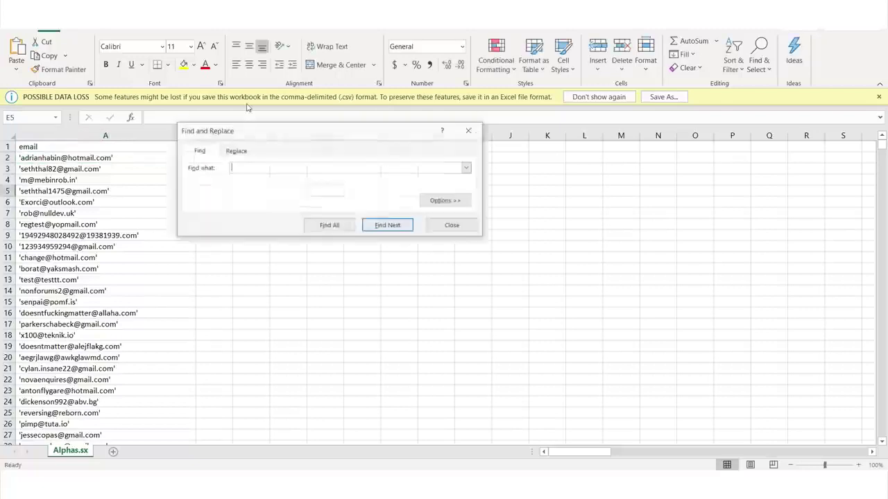
pyautogui.press('Escape')
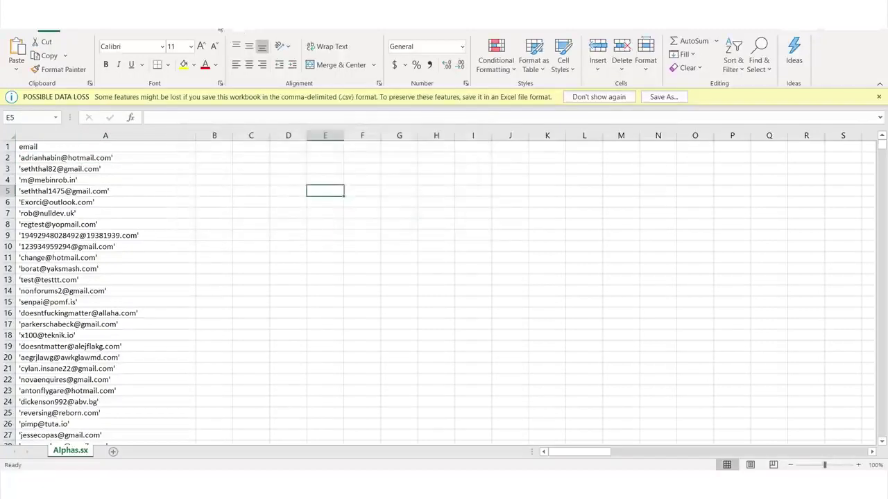
pyautogui.scroll(-8, 191, 30)
pyautogui.click(19, 32)
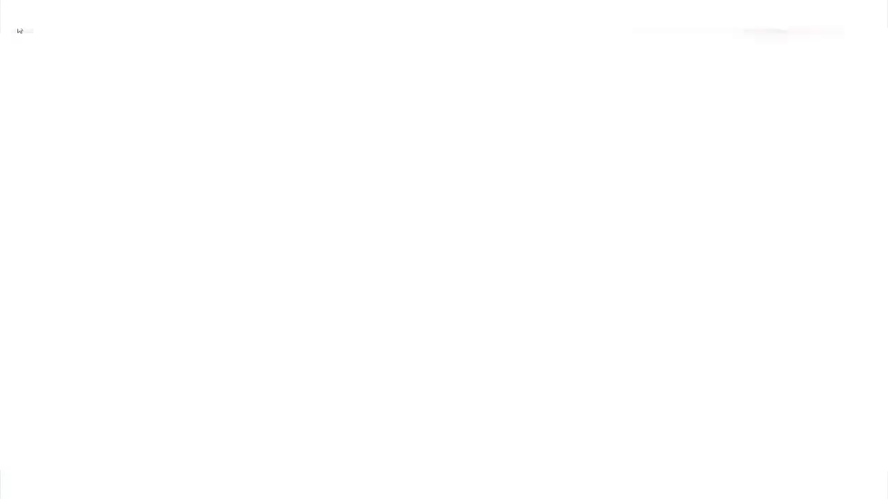
pyautogui.click(16, 29)
pyautogui.click(267, 192)
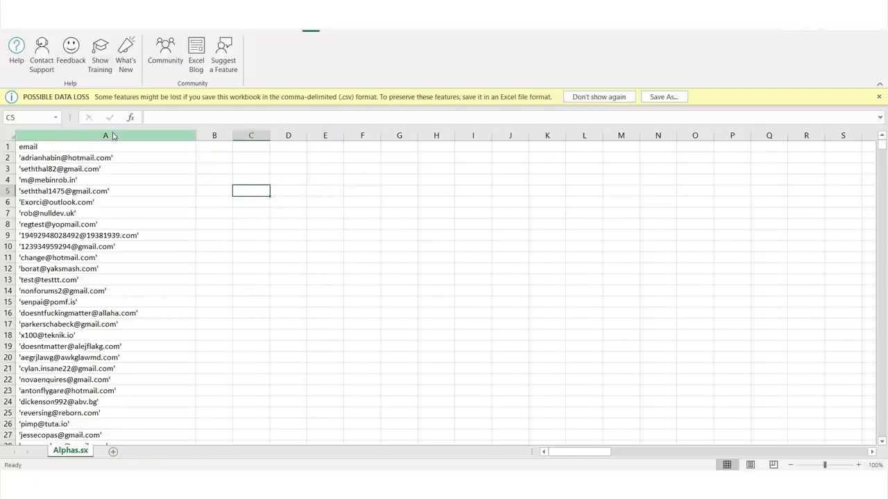
# - Replace every apostrophe with nothing via Find and Replace, making 16958 replacements
pyautogui.hotkey('ctrl', 'f')
pyautogui.click(229, 164)
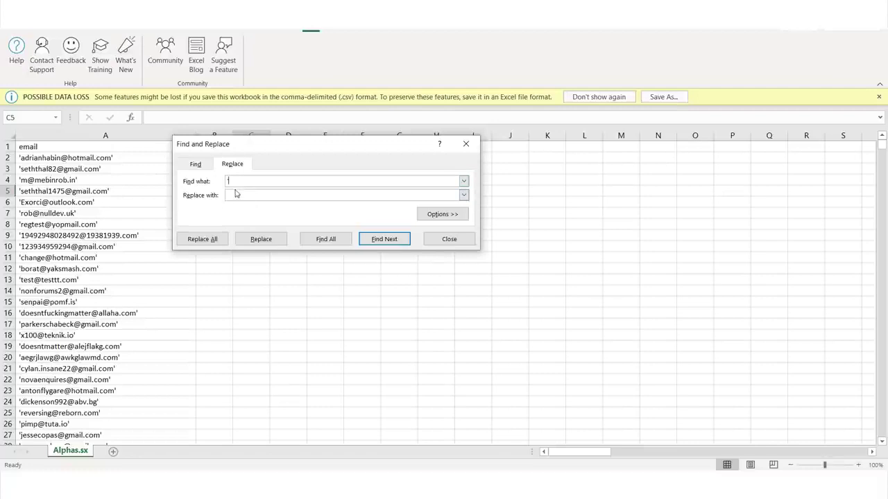
pyautogui.moveTo(224, 197); pyautogui.dragTo(240, 166)
pyautogui.moveTo(370, 170); pyautogui.dragTo(269, 178)
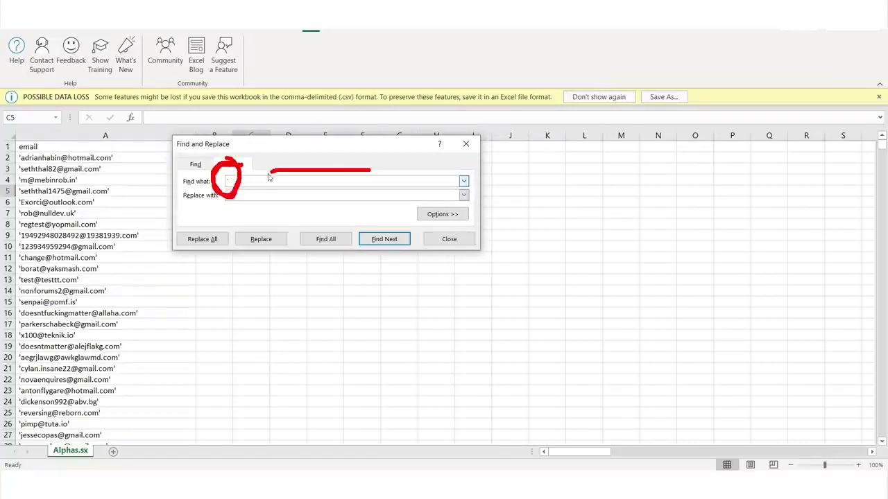
pyautogui.press('Escape')
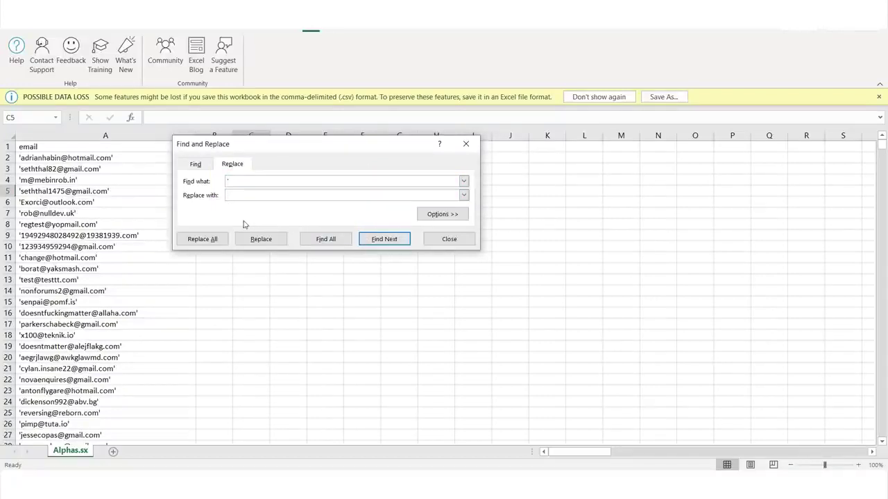
pyautogui.moveTo(233, 216); pyautogui.dragTo(183, 232)
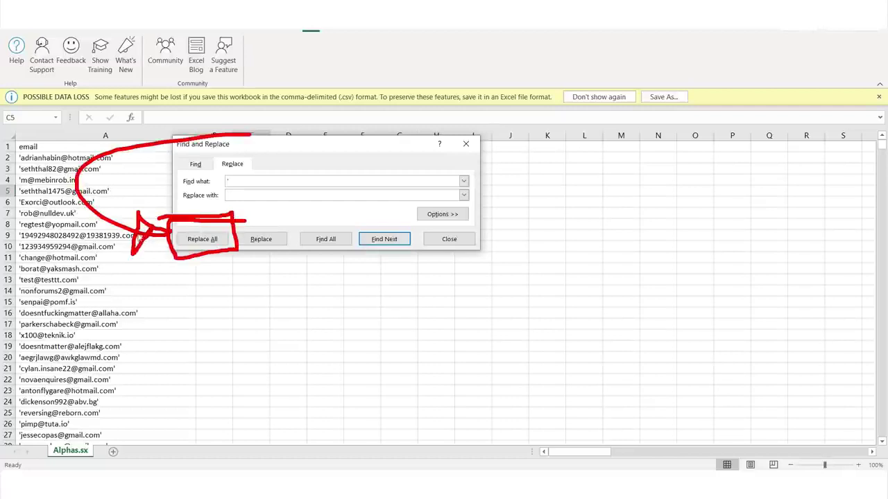
pyautogui.press('Escape')
pyautogui.click(202, 238)
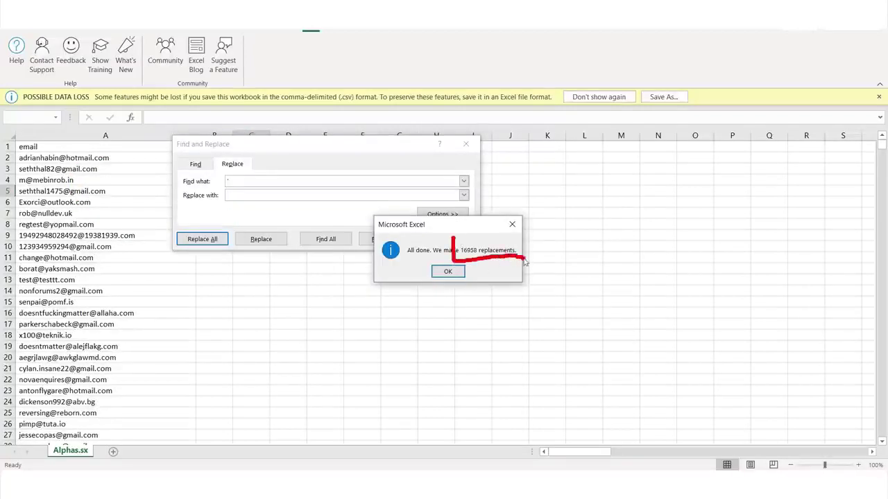
pyautogui.click(451, 275)
pyautogui.click(466, 144)
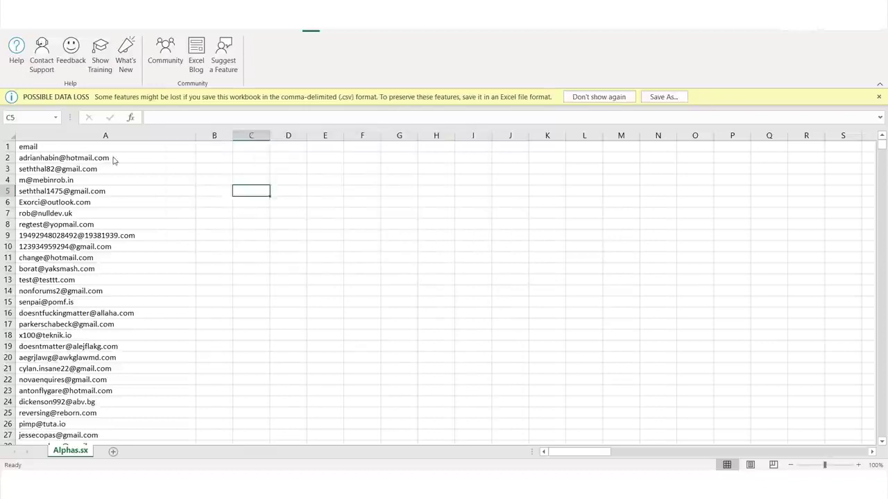
# - Clear every address from A491 down to the end of the data
pyautogui.moveTo(114, 160); pyautogui.dragTo(101, 427)
pyautogui.click(186, 213)
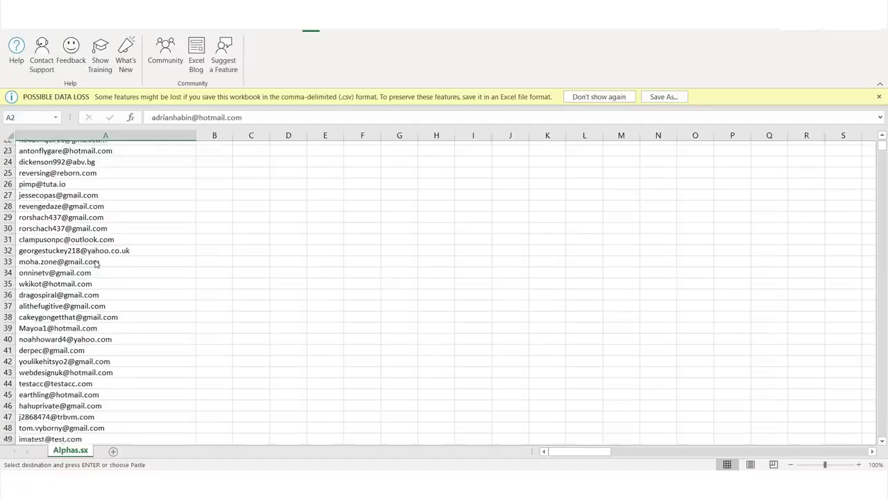
pyautogui.scroll(-20, 97, 264)
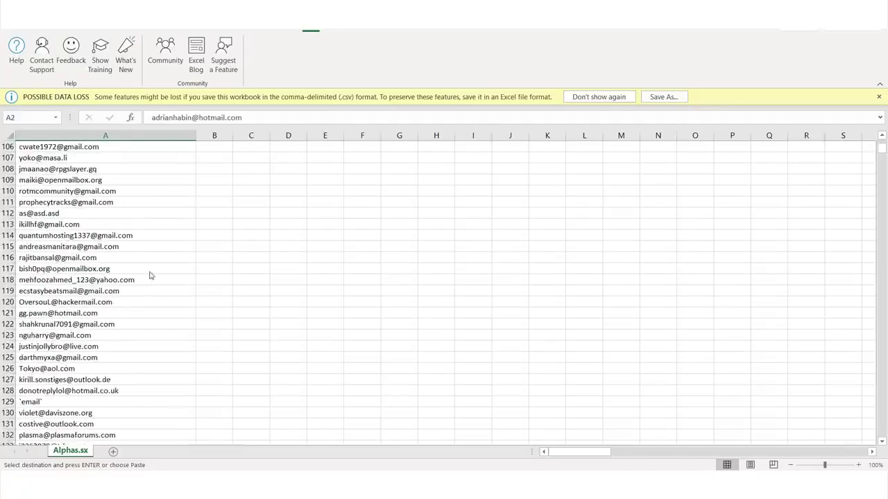
pyautogui.scroll(-20, 138, 282)
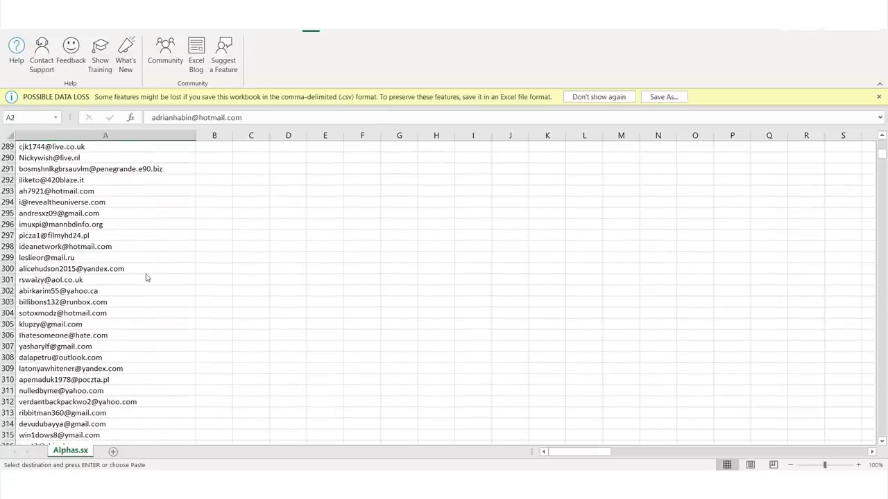
pyautogui.click(51, 224)
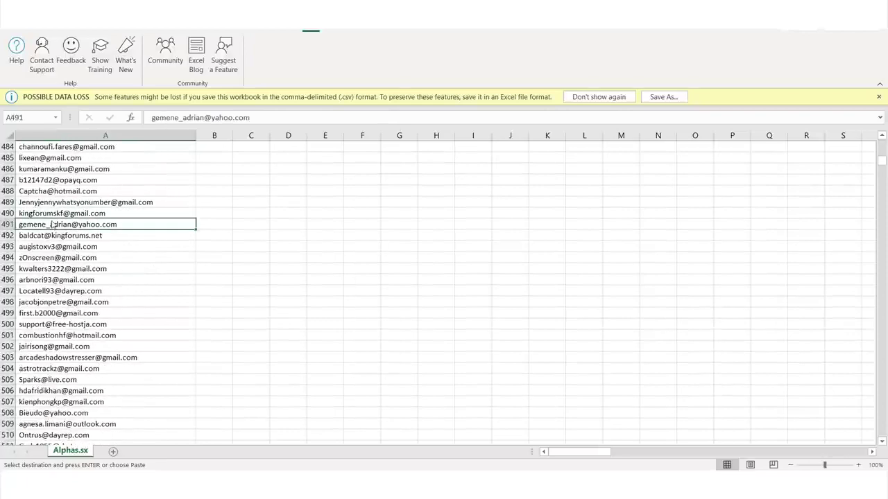
pyautogui.hotkey('ctrl', 'shift', 'Down')
pyautogui.press('Delete')
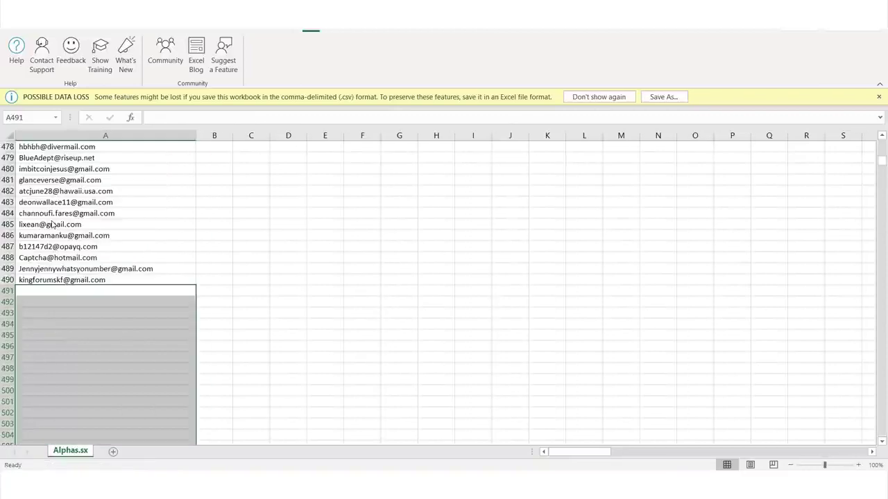
pyautogui.click(178, 328)
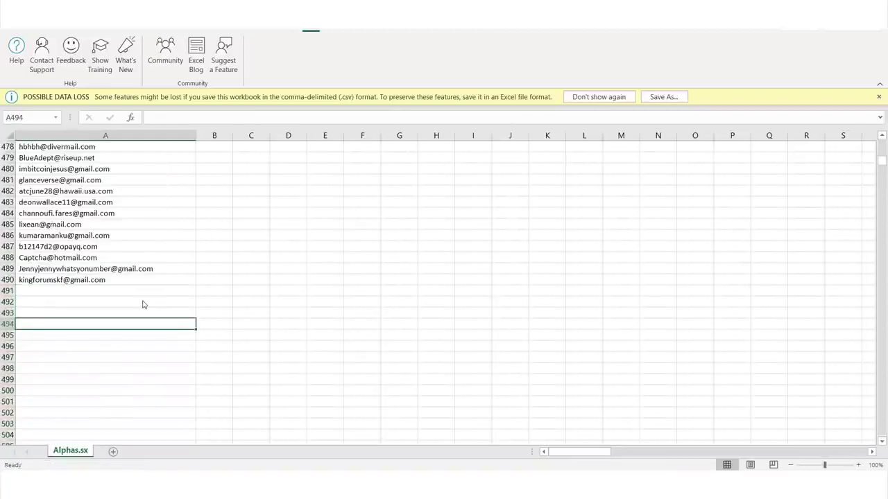
pyautogui.scroll(20, 198, 333)
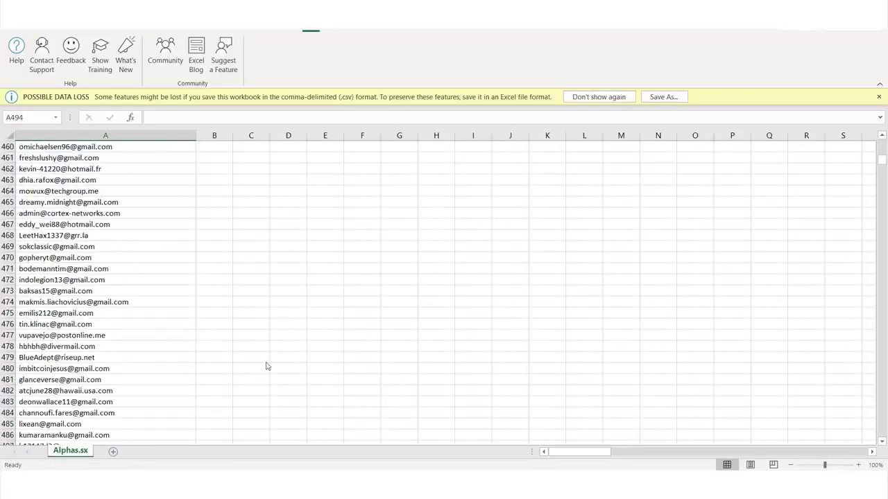
pyautogui.scroll(20, 181, 285)
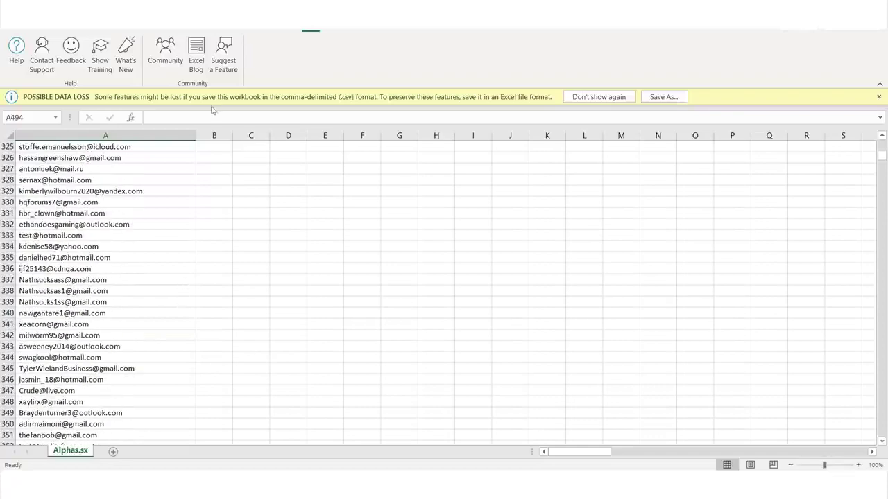